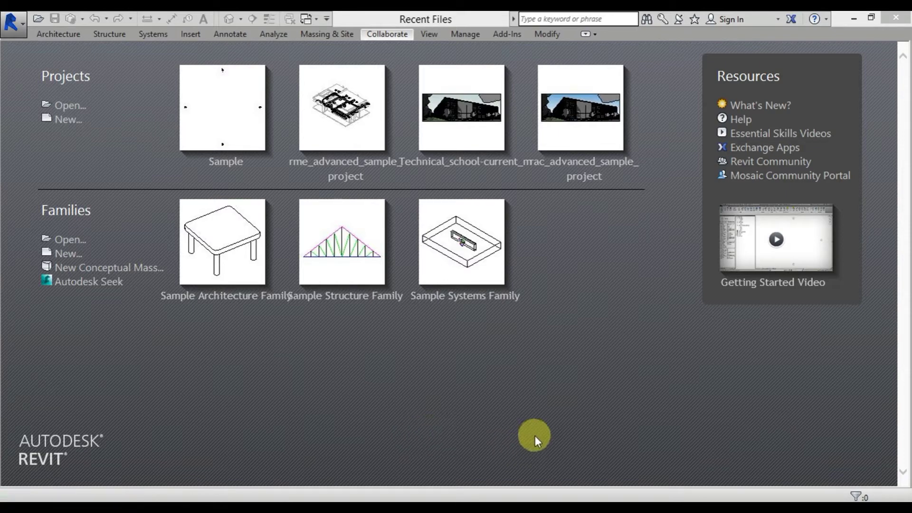
Step: Open the New Project dialog from the application menu's New > Project
click(16, 27)
mouse_move(45, 71)
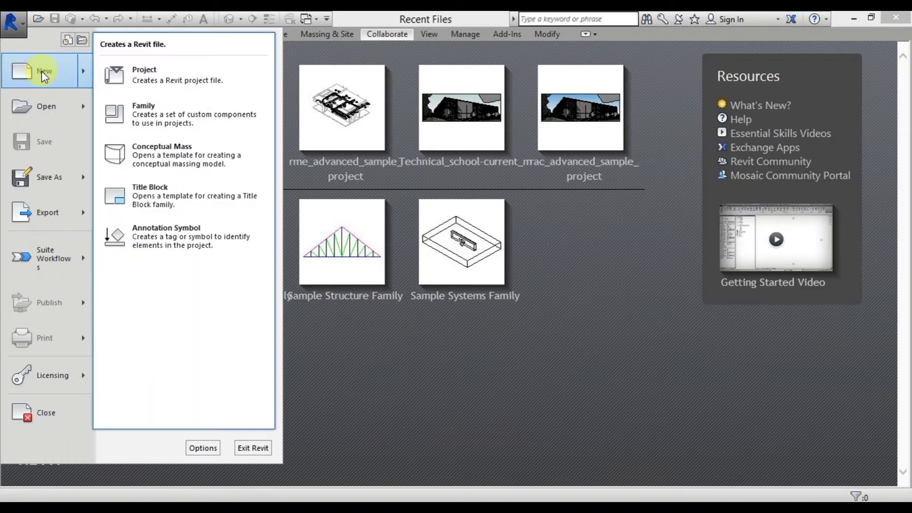
click(152, 72)
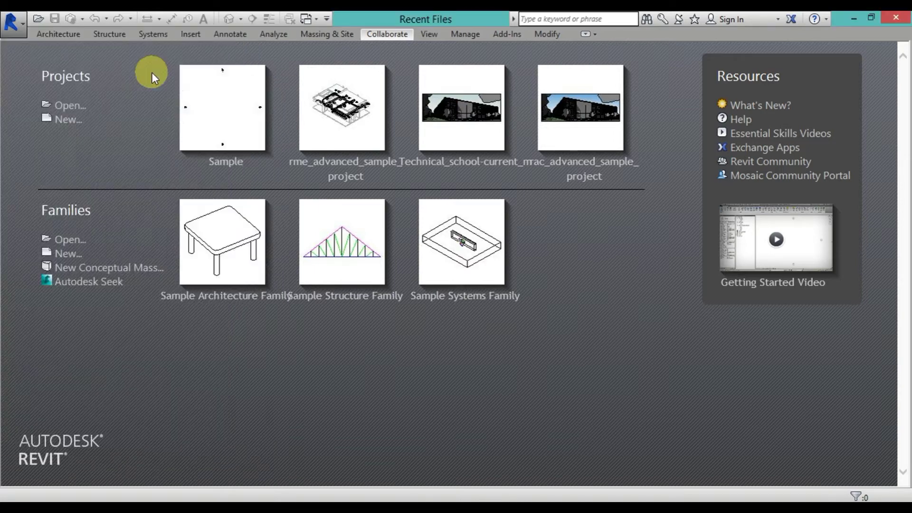
mouse_move(360, 143)
mouse_down()
mouse_move(343, 93)
mouse_move(276, 77)
mouse_up()
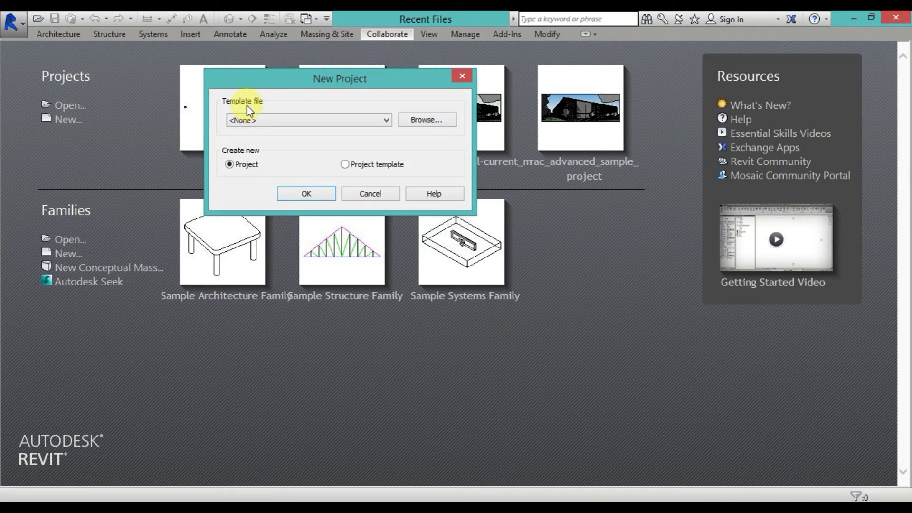
Step: Create a Project from the Templates > US Metric > Mechanical-Default_Metric template
click(380, 118)
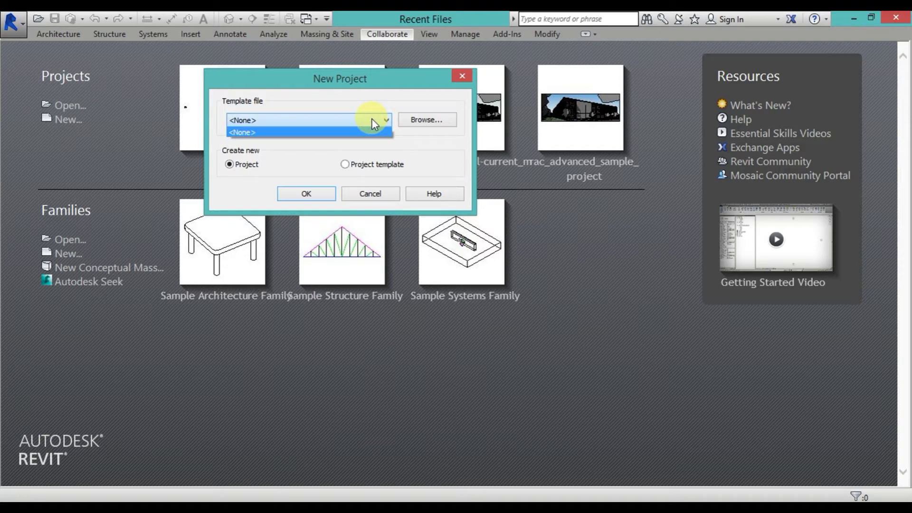
click(421, 121)
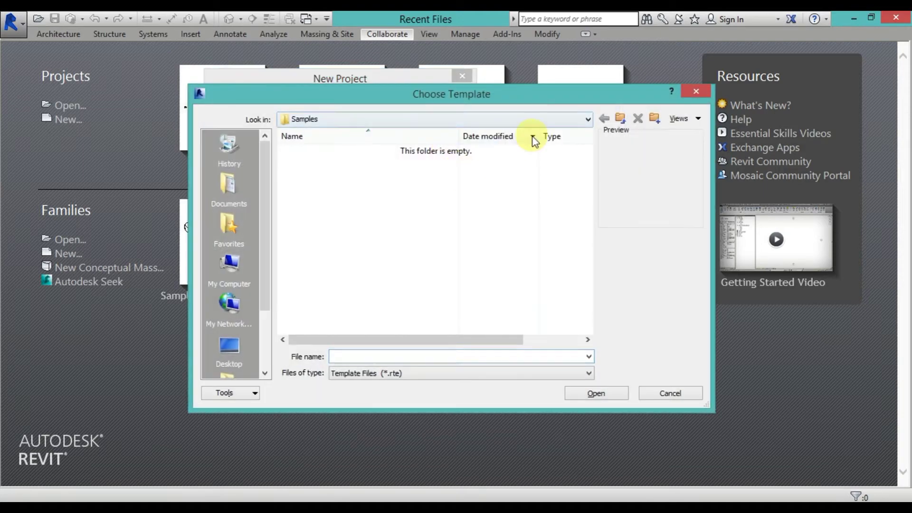
click(621, 119)
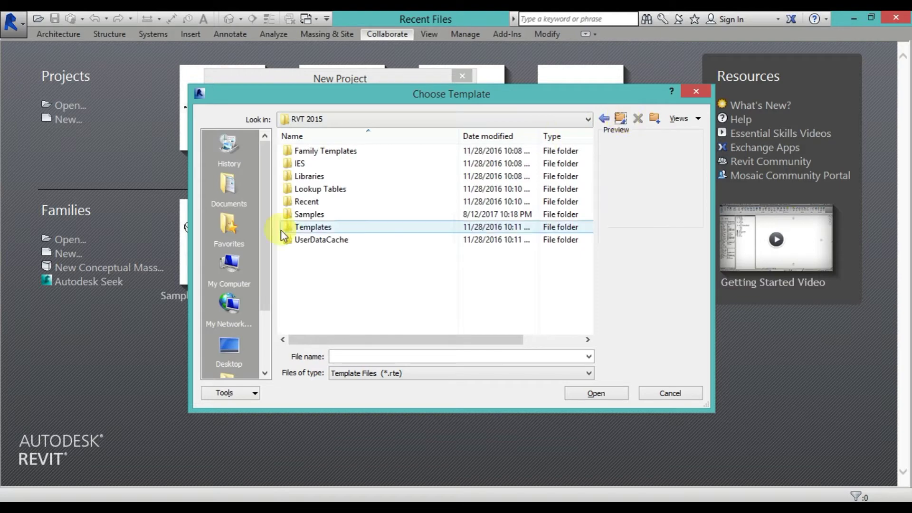
double_click(318, 227)
click(311, 167)
double_click(312, 164)
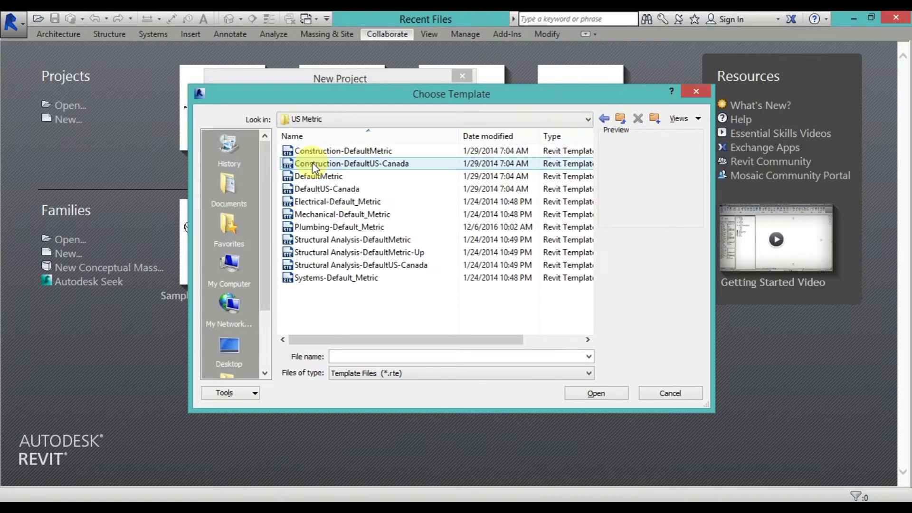
click(368, 214)
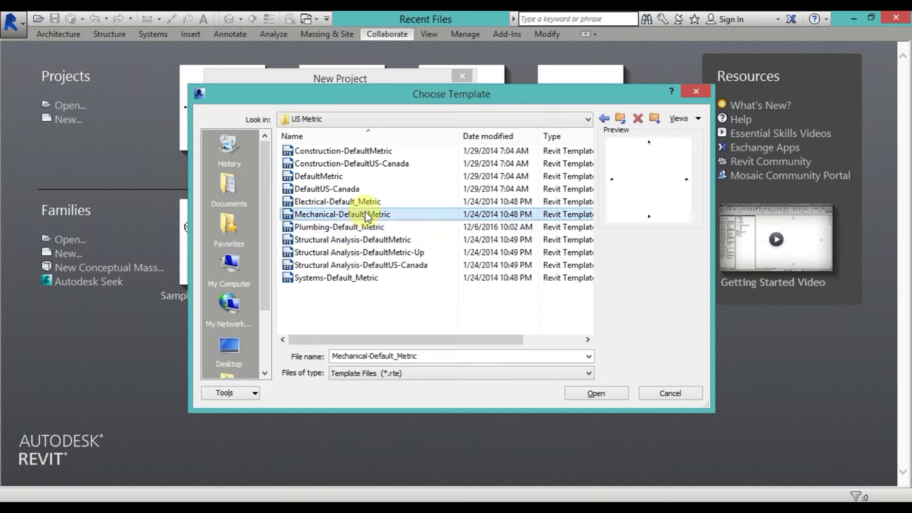
click(588, 395)
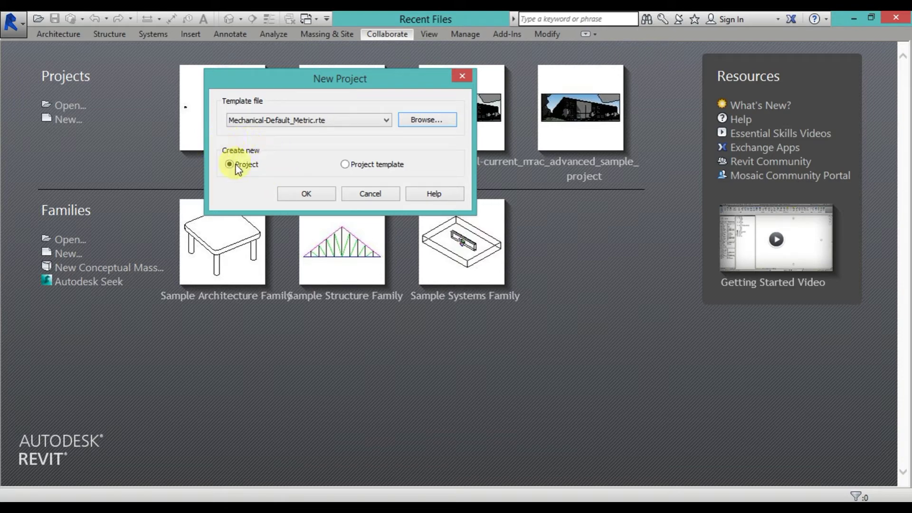
click(302, 198)
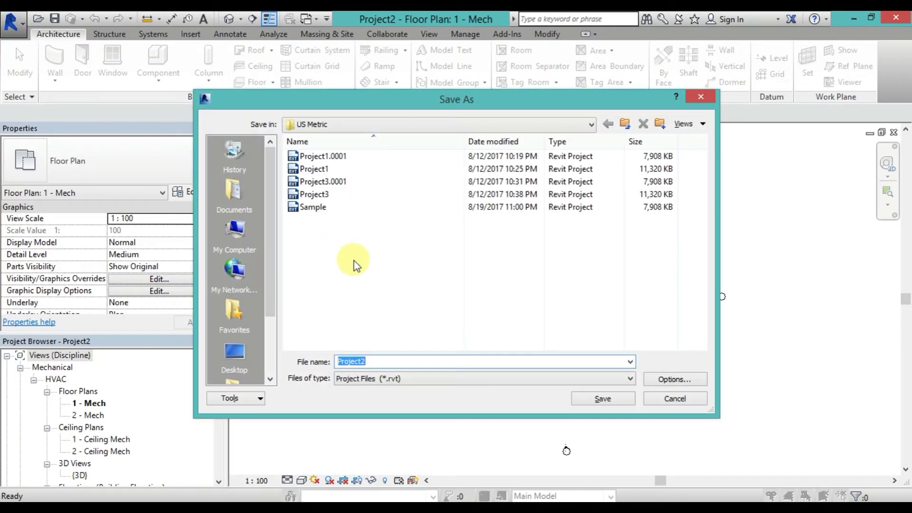
Step: Save the project as Sample-1 with Maximum backups set to 1
click(311, 207)
text(Sample-)
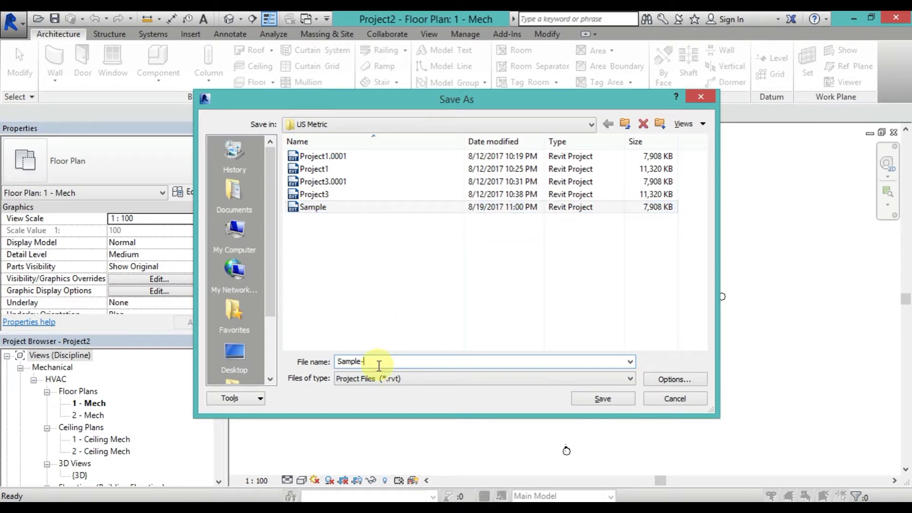
text(1)
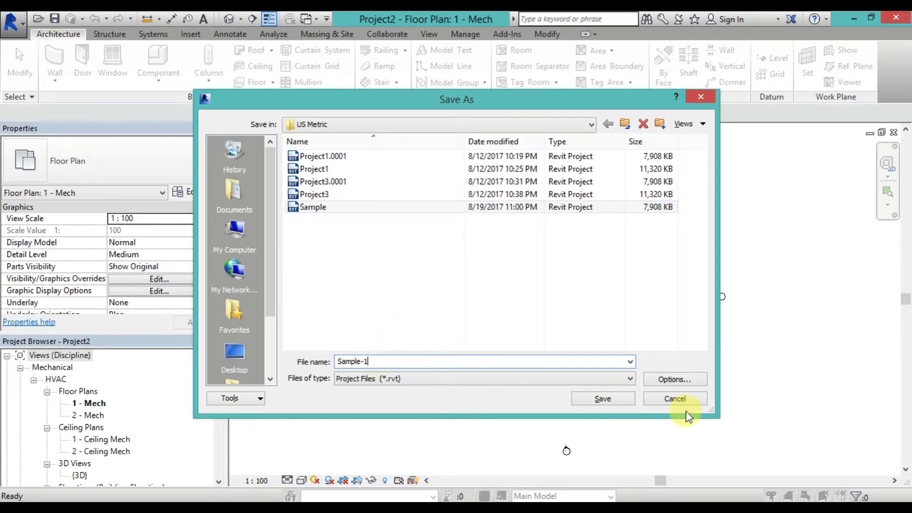
click(682, 380)
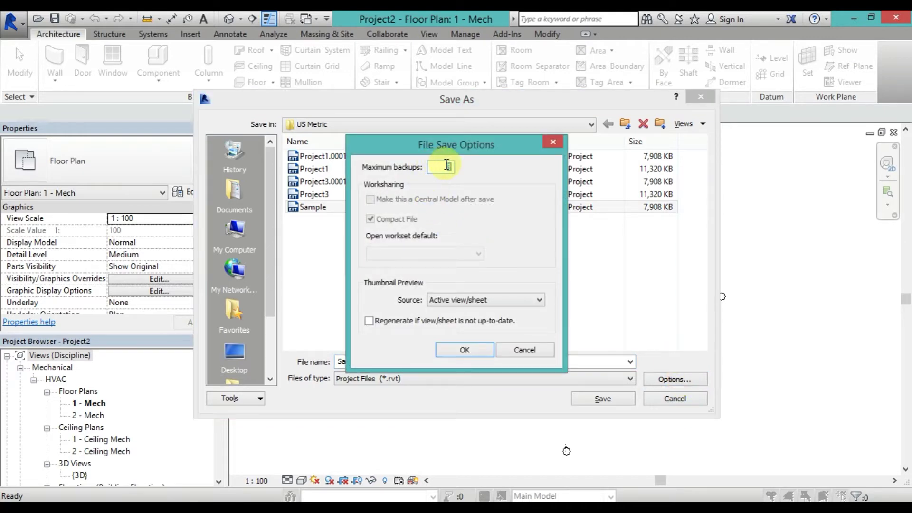
text(1)
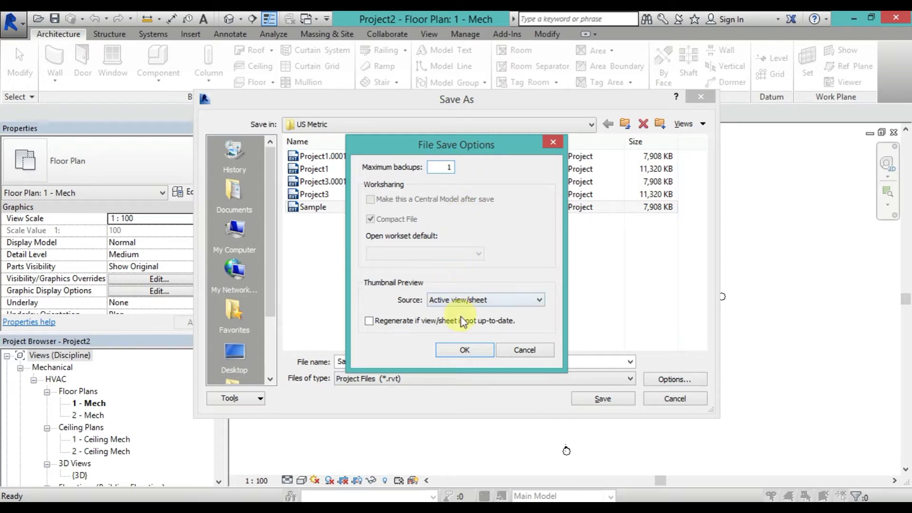
click(472, 353)
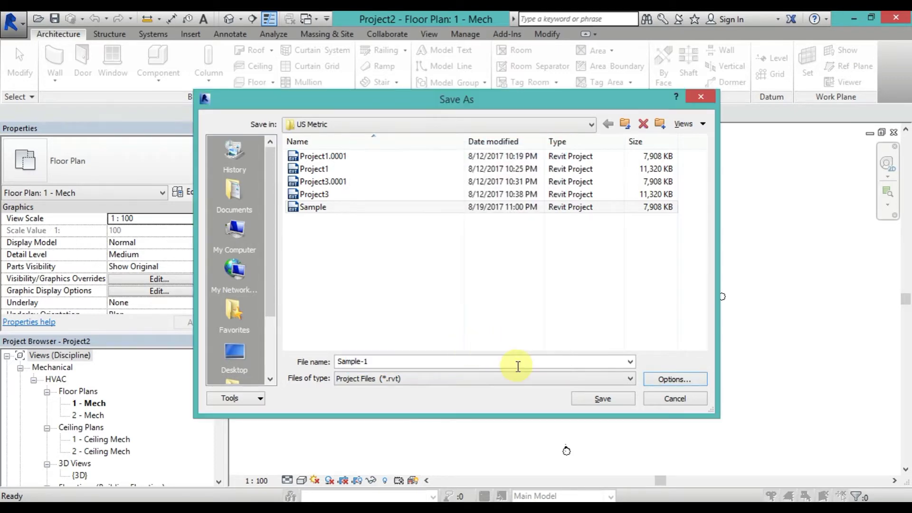
click(599, 402)
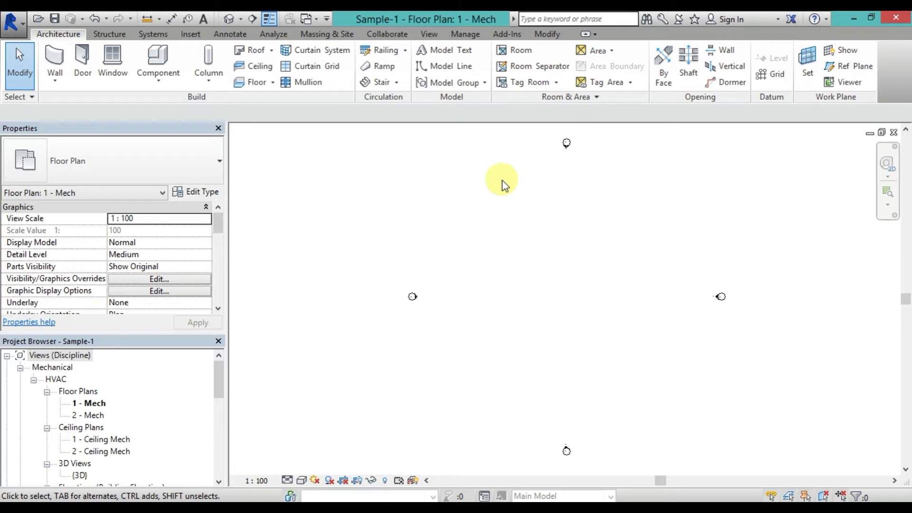
Step: Link Arch Link Model from the Samples folder with Auto - Origin to Origin positioning
click(189, 35)
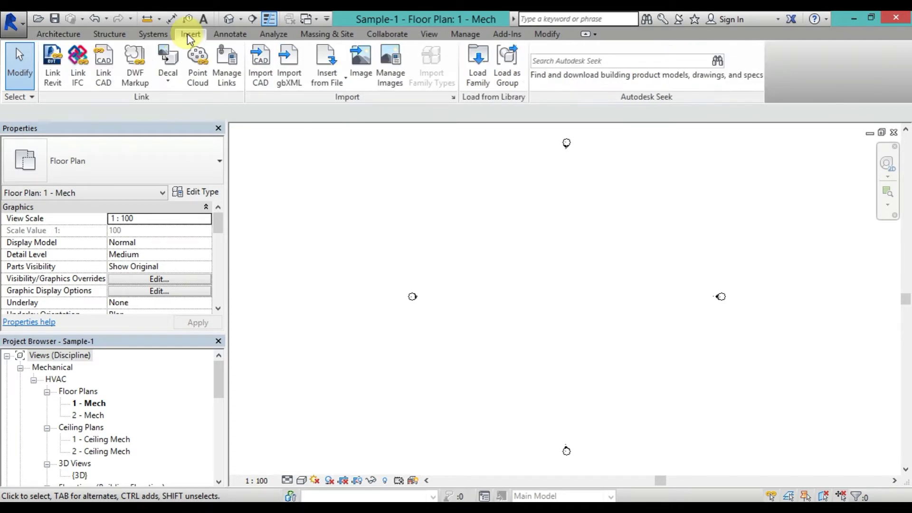
click(56, 71)
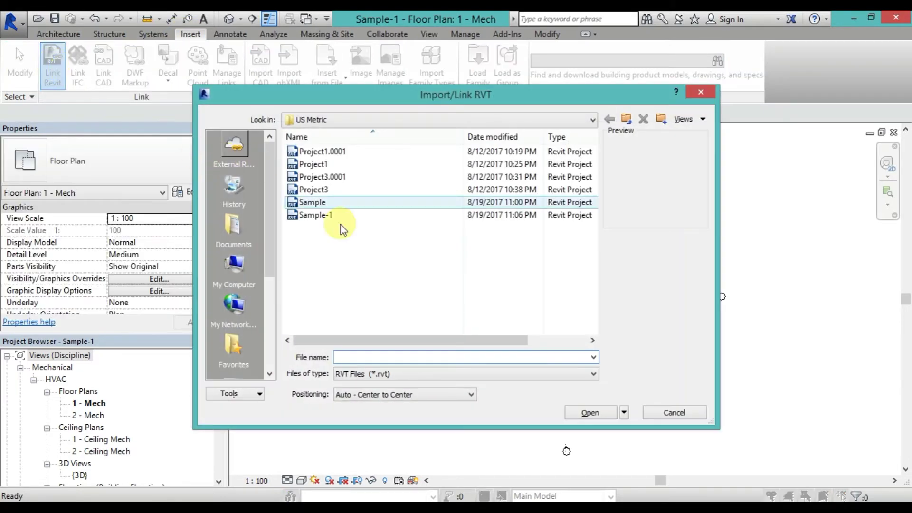
click(627, 119)
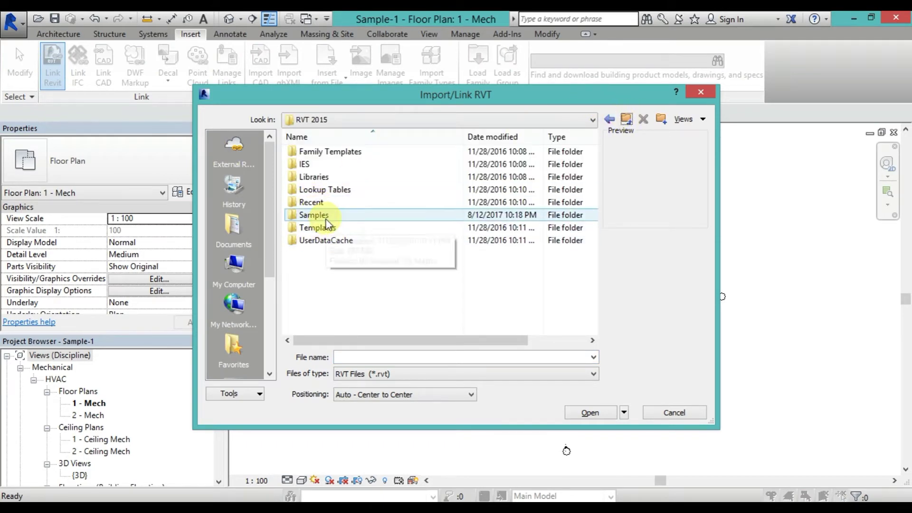
double_click(315, 216)
click(330, 153)
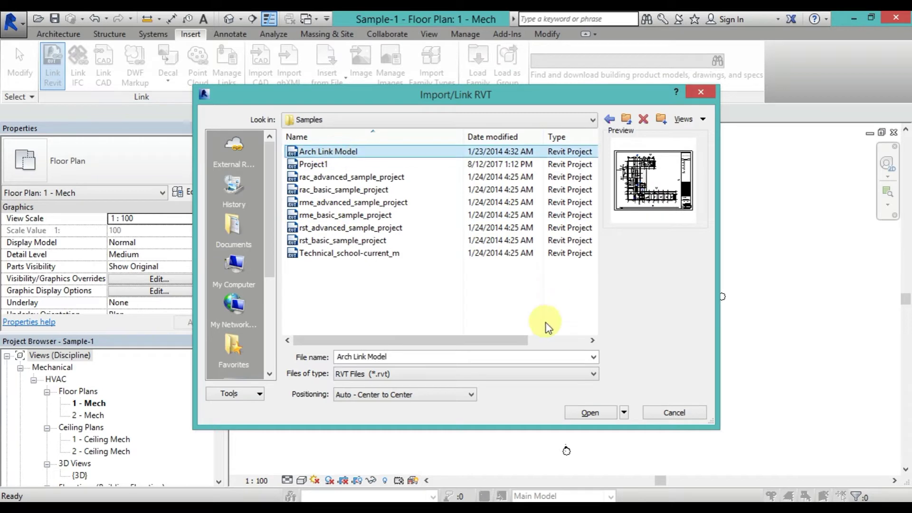
click(437, 396)
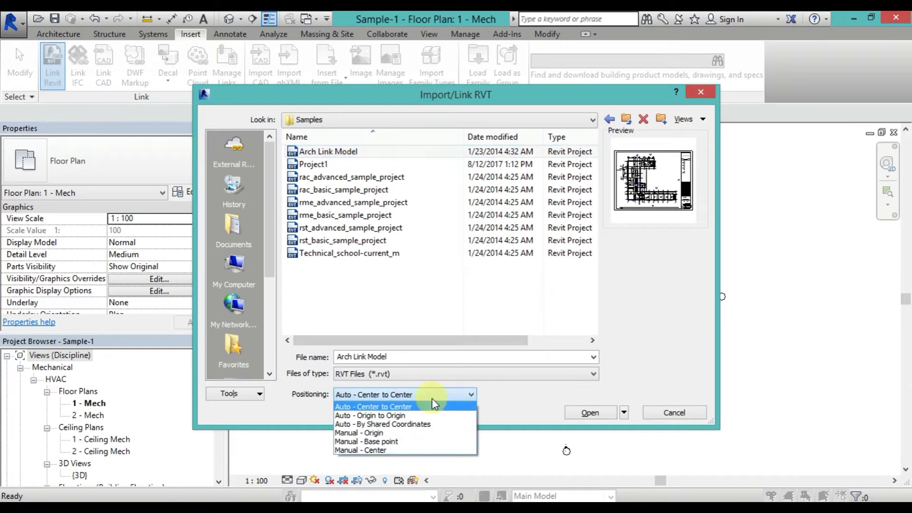
click(421, 416)
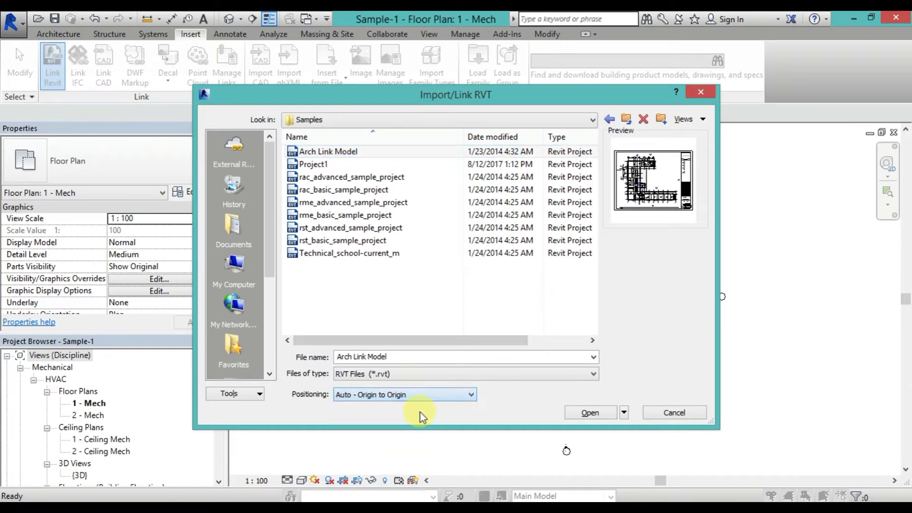
click(594, 412)
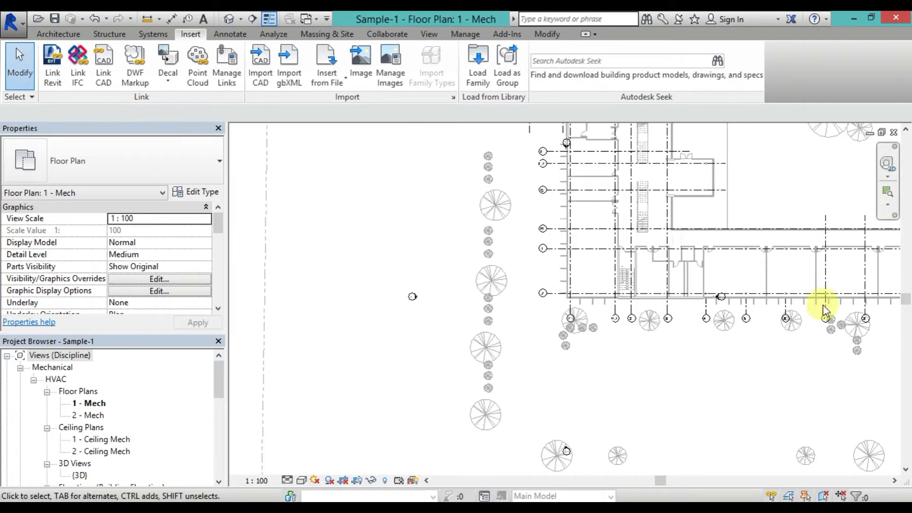
Step: Zoom out to the linked building and pin the Arch Link Model in place
scroll(499, 256, down, 2)
scroll(473, 248, down, 2)
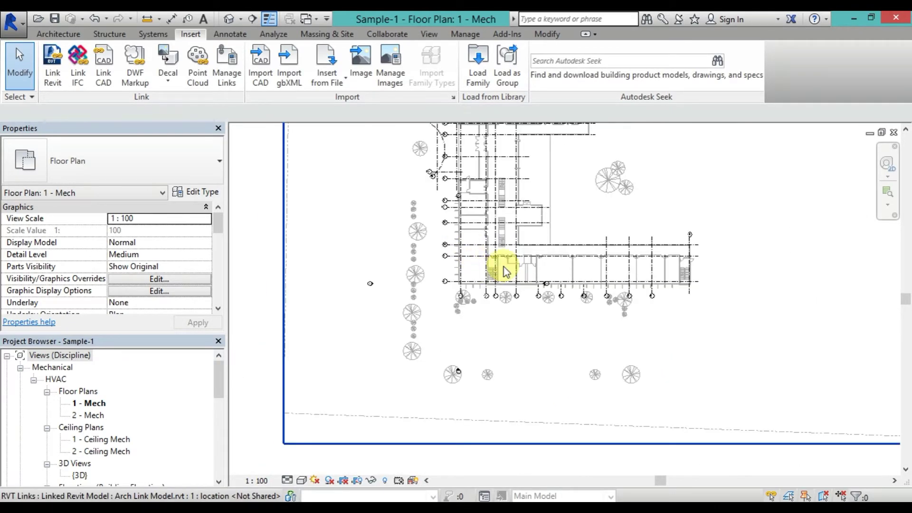
mouse_move(503, 266)
middle_down()
mouse_move(517, 312)
mouse_move(527, 203)
middle_up()
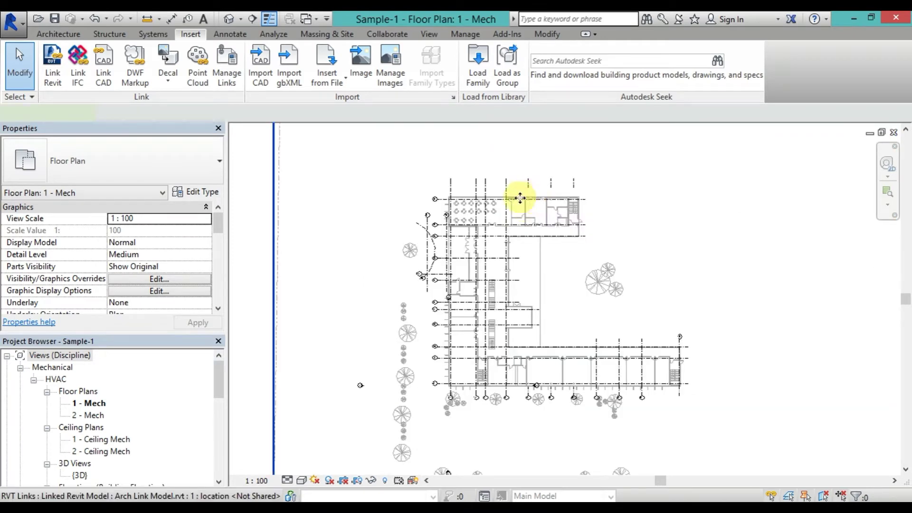
click(521, 195)
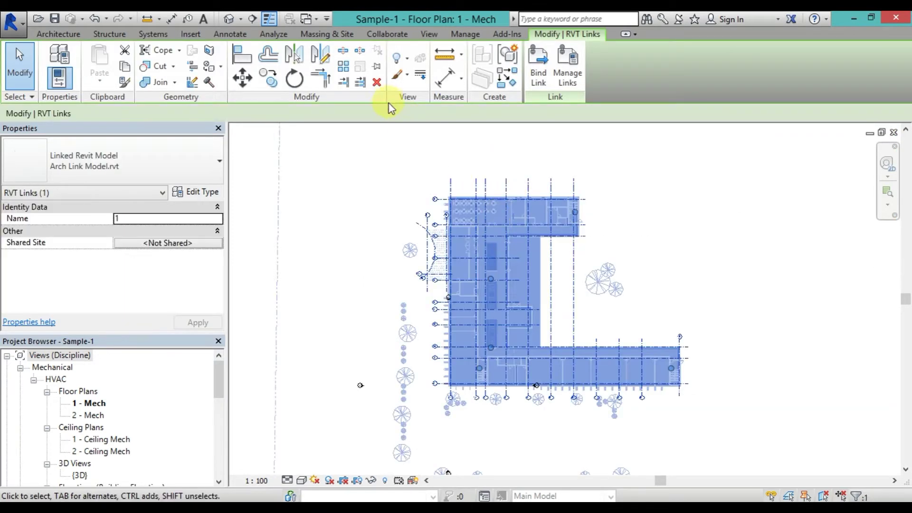
click(378, 69)
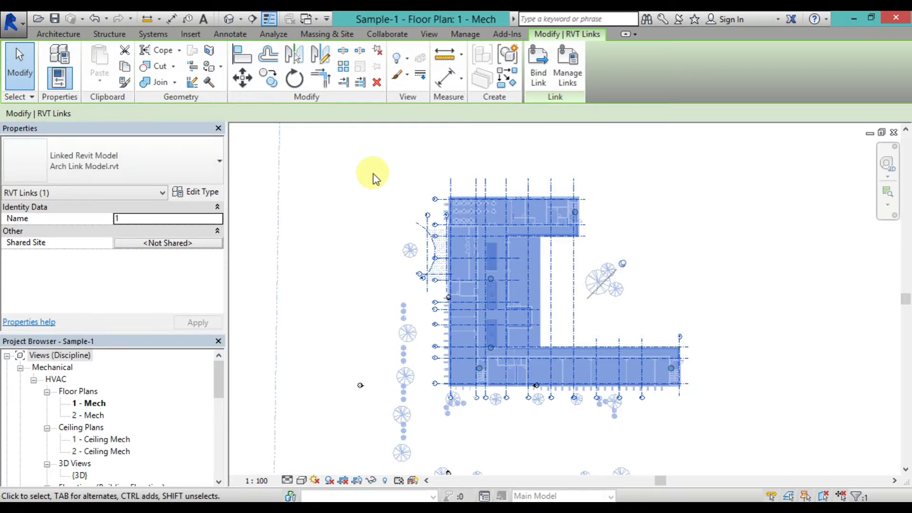
click(373, 176)
scroll(421, 198, up, 2)
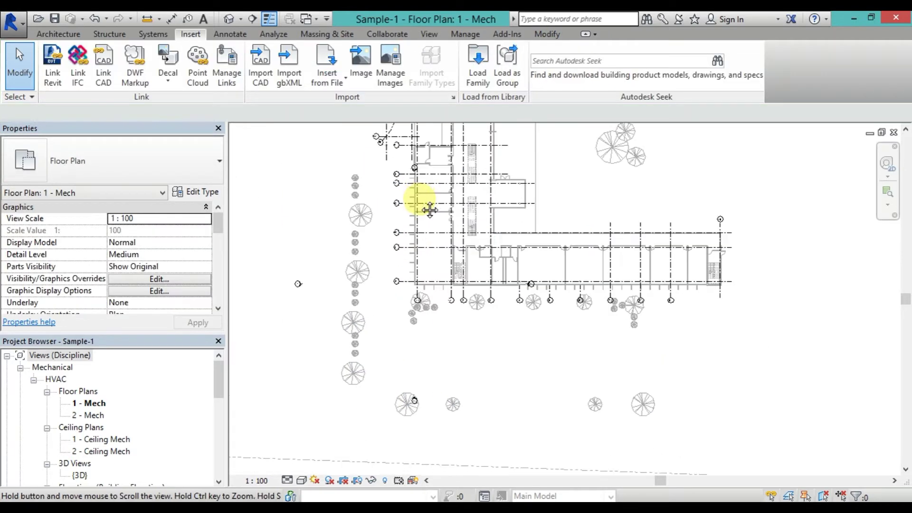
scroll(427, 234, down, 3)
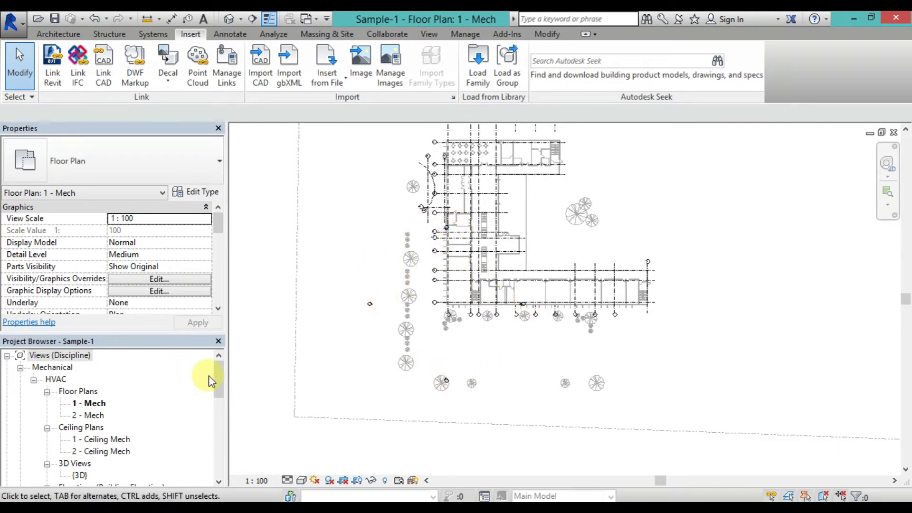
drag(220, 380, 213, 404)
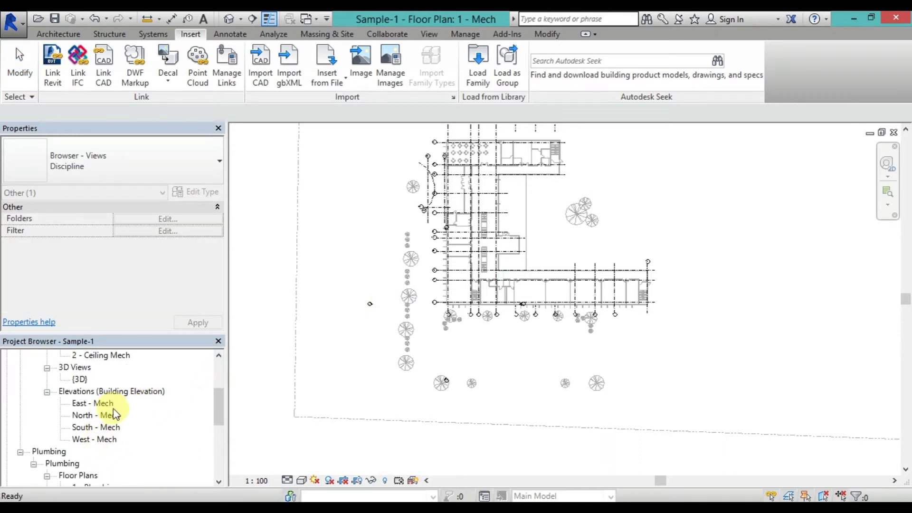
Step: Move the north elevation marker to sit just above the building
click(418, 343)
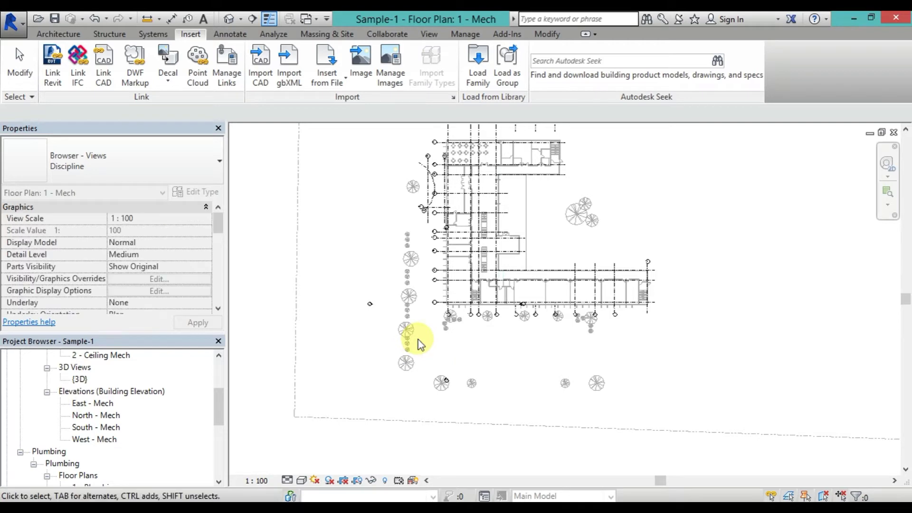
scroll(468, 362, up, 2)
scroll(418, 266, up, 2)
scroll(424, 285, up, 2)
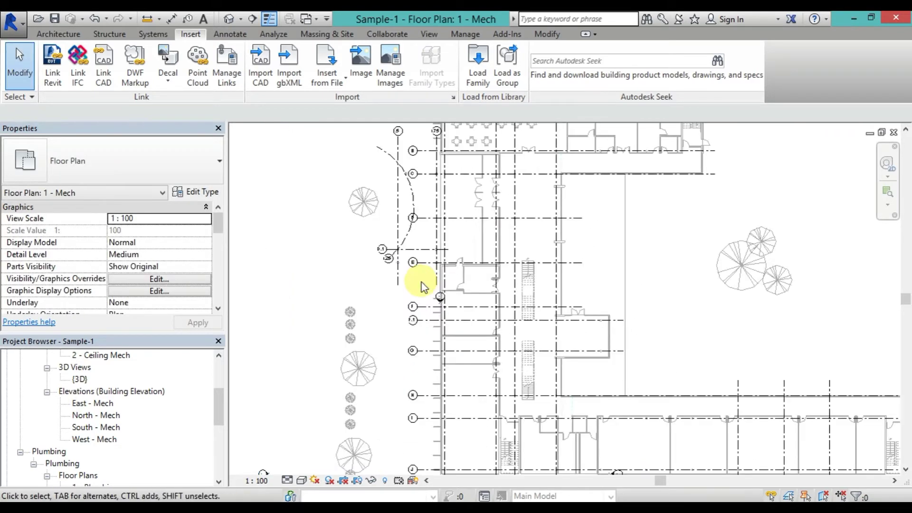
drag(400, 279, 522, 334)
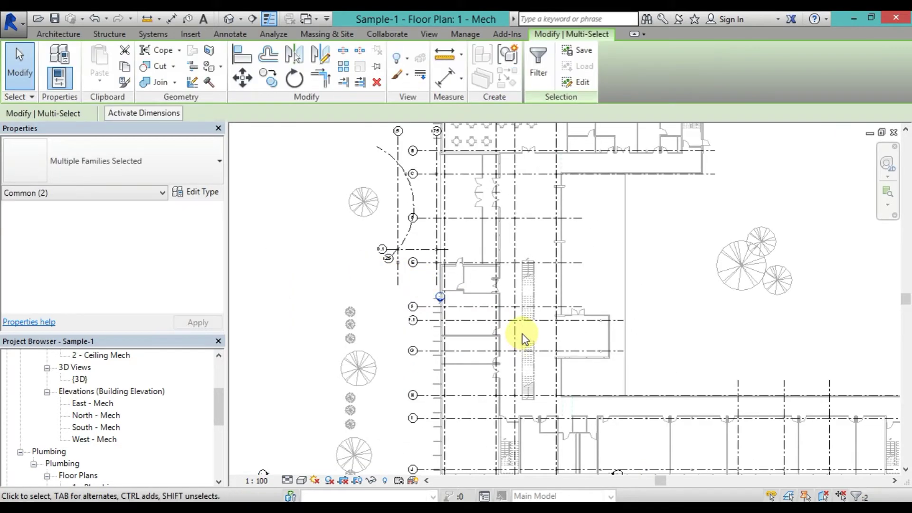
scroll(523, 334, down, 2)
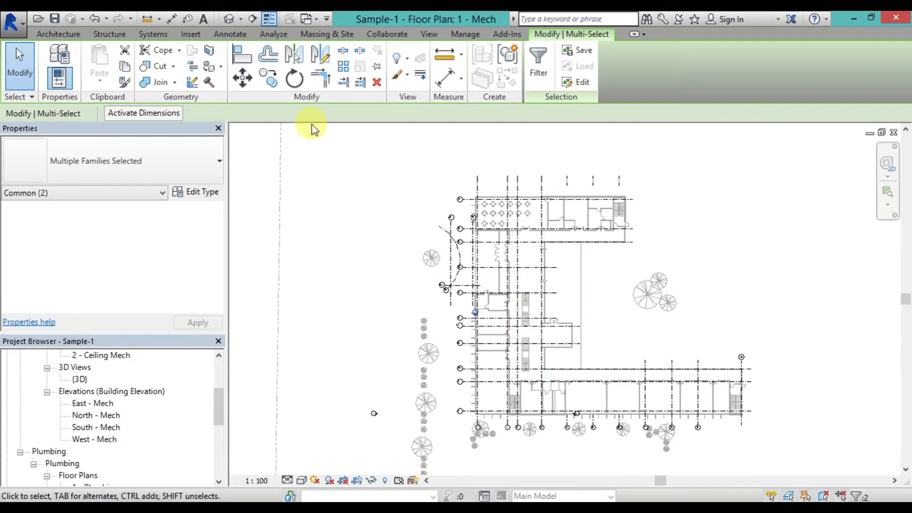
click(242, 77)
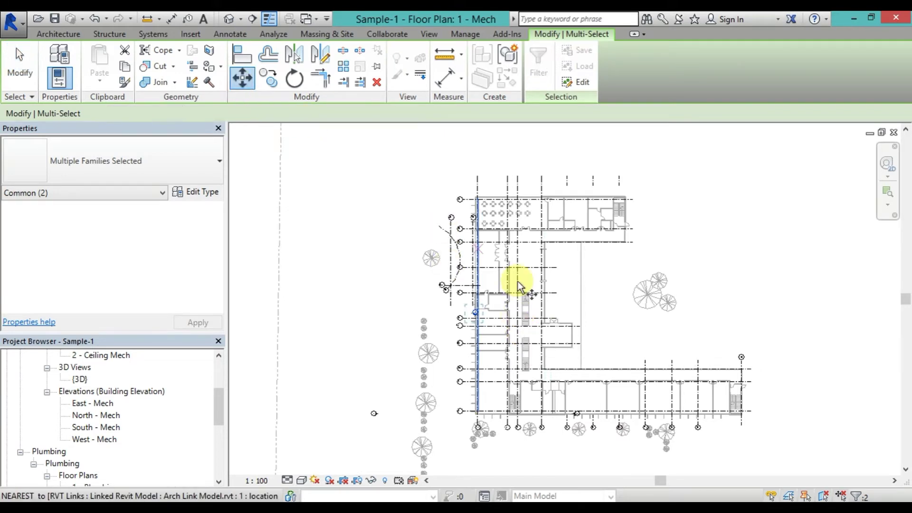
click(486, 309)
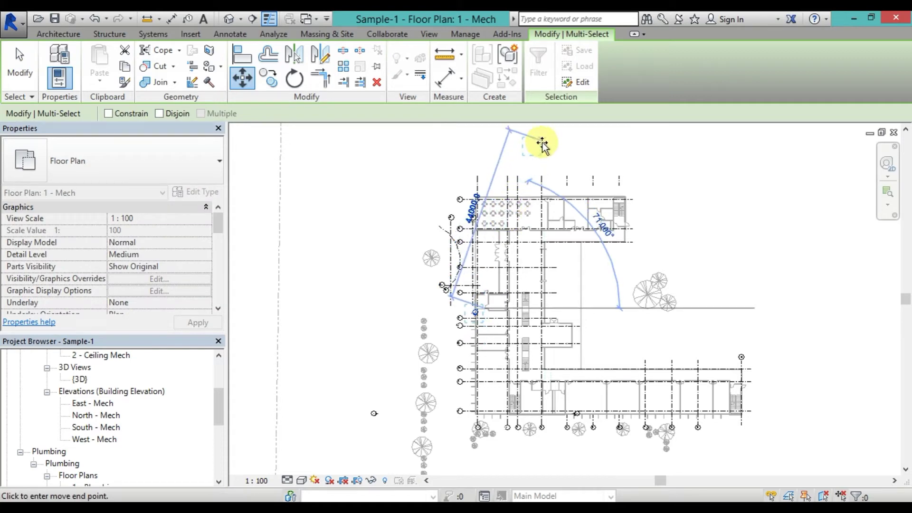
click(541, 146)
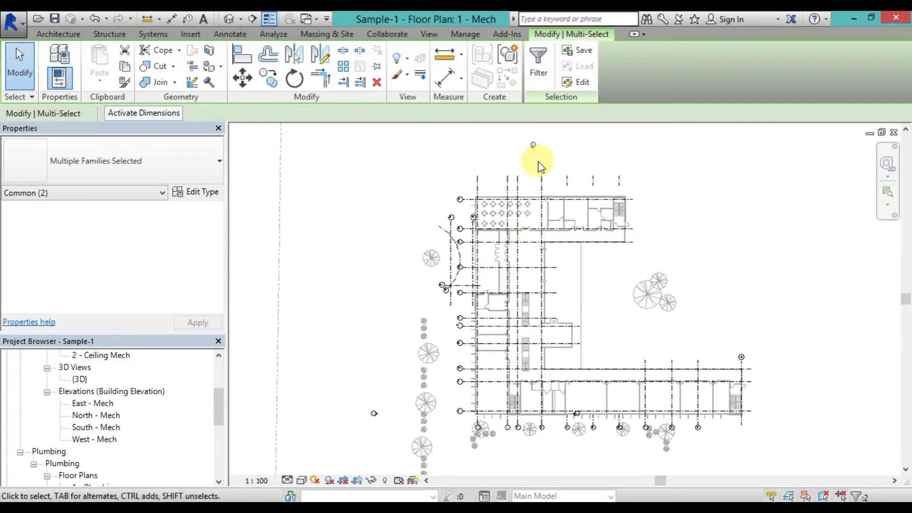
Step: Drag the east elevation marker closer to the building's east side
middle_drag(581, 435, 572, 354)
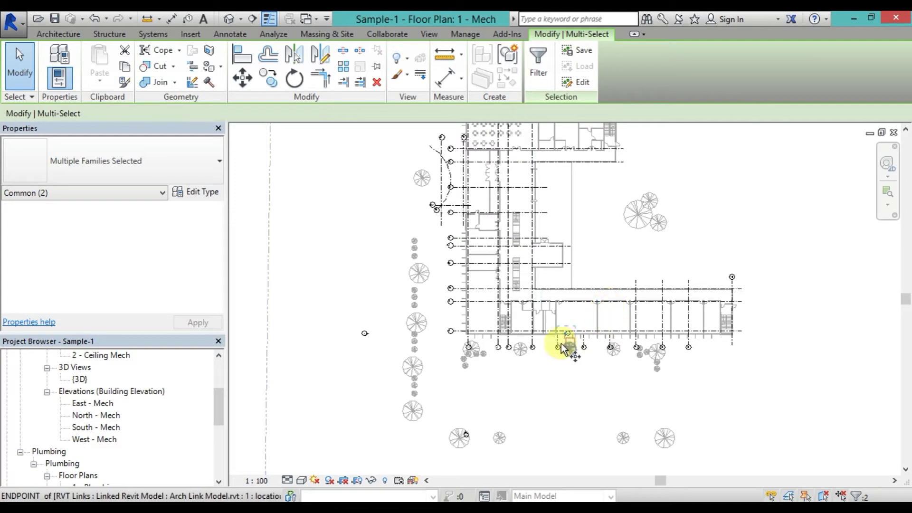
click(705, 264)
middle_drag(705, 263, 591, 327)
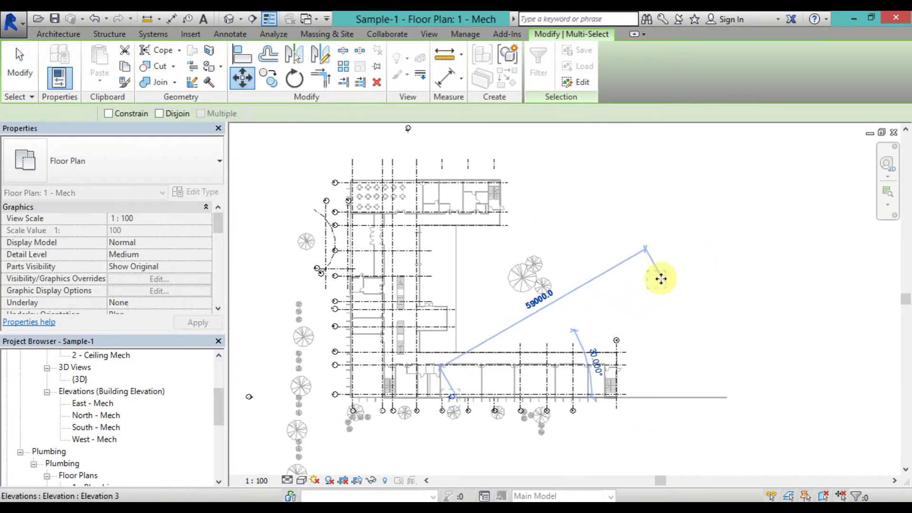
click(657, 278)
key(Escape)
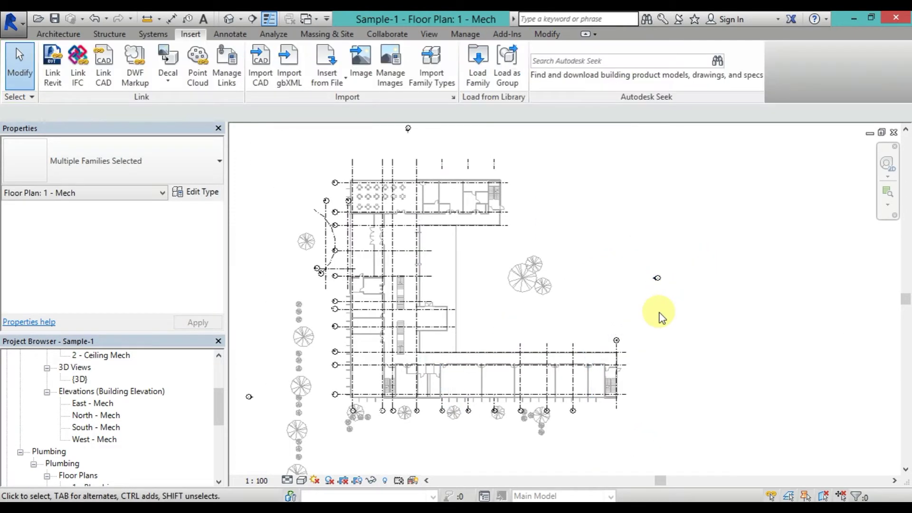
Step: Move the south elevation marker closer to the building's south side
middle_drag(642, 316, 594, 279)
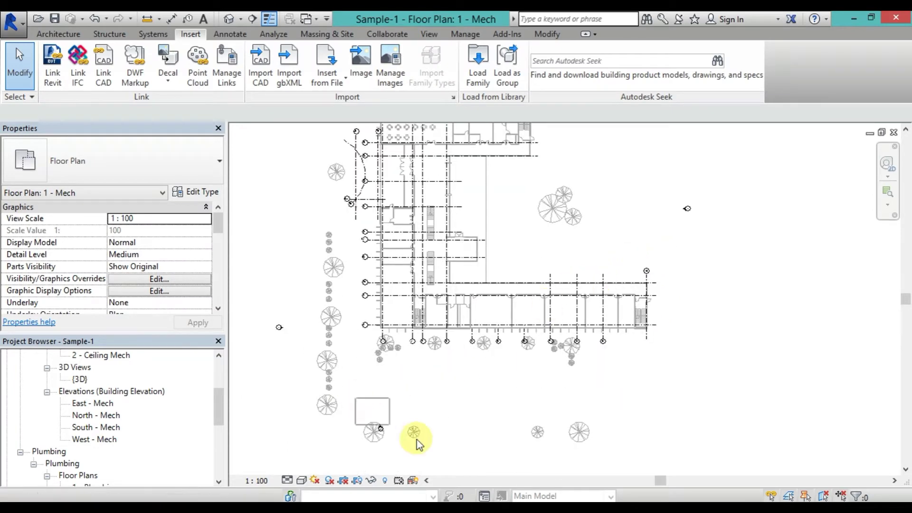
drag(361, 404, 442, 460)
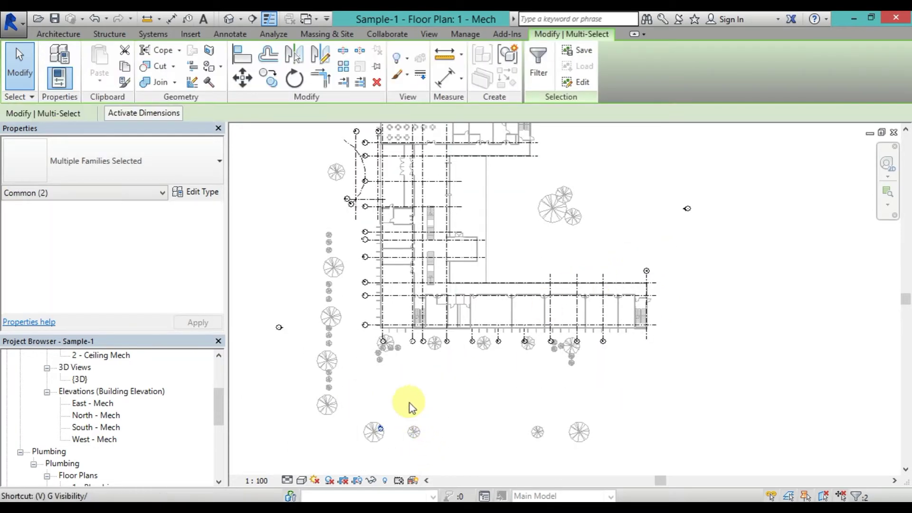
click(243, 78)
click(402, 430)
click(501, 448)
click(515, 383)
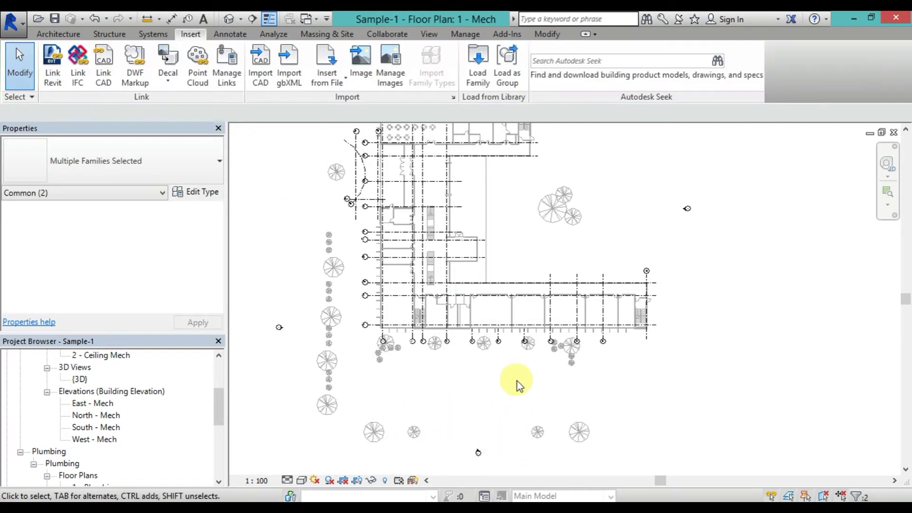
middle_drag(515, 382, 521, 451)
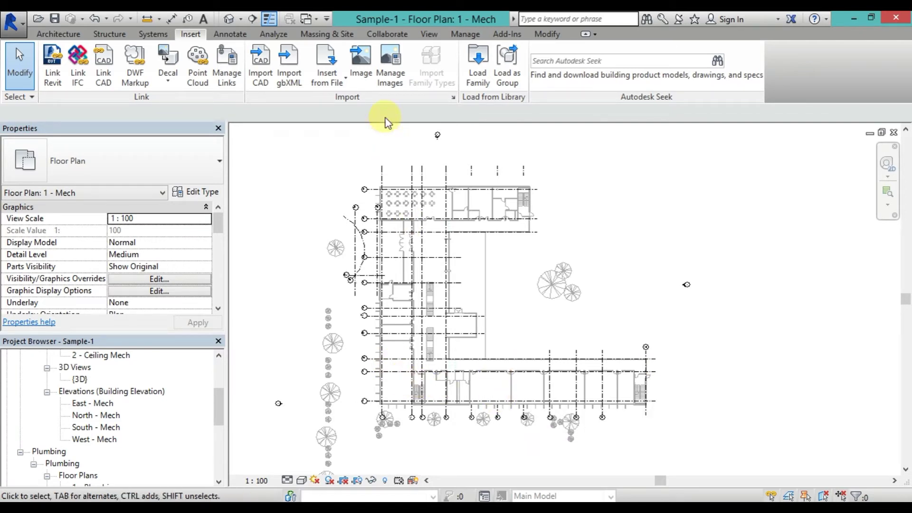
click(389, 34)
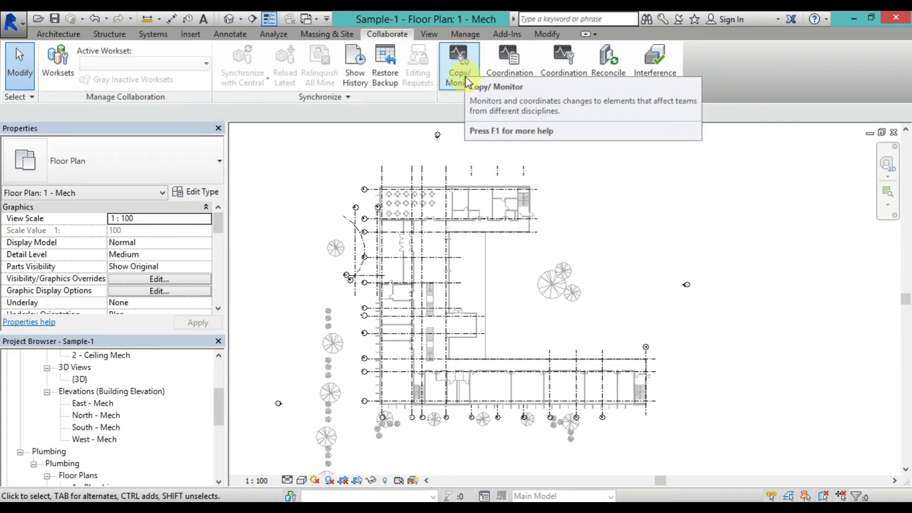
mouse_move(458, 66)
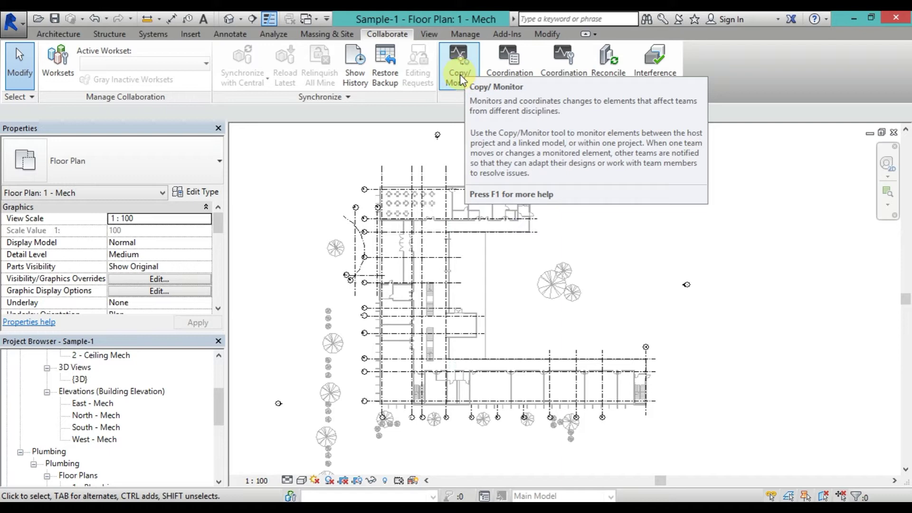
Step: Select the linked Arch Link Model for Copy/Monitor and start the Copy tool
click(460, 76)
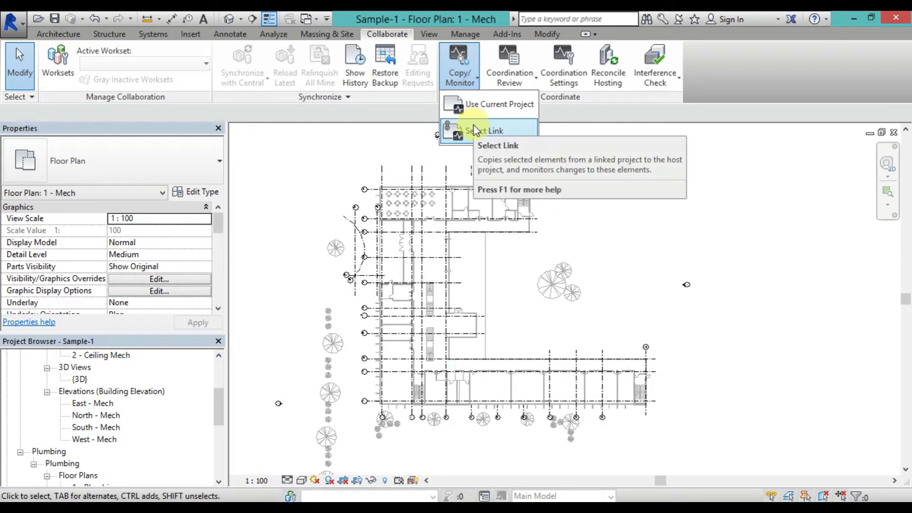
mouse_move(484, 131)
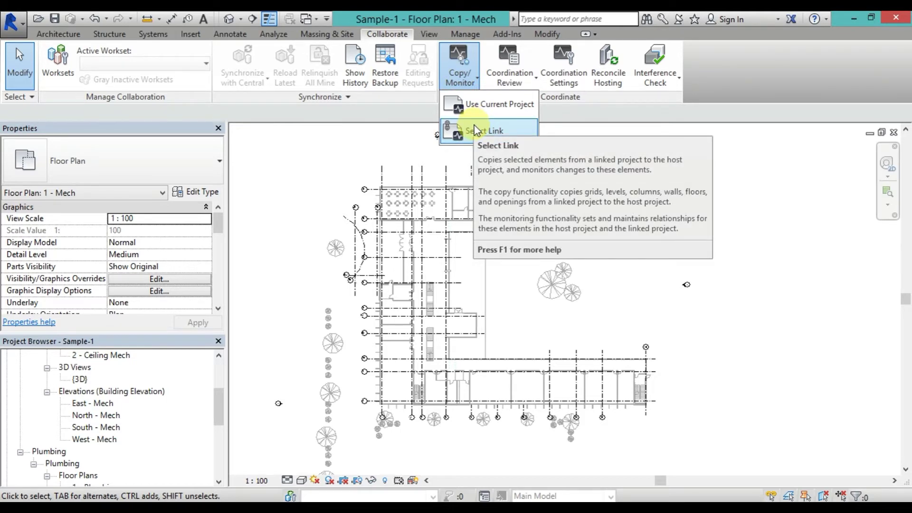
click(475, 130)
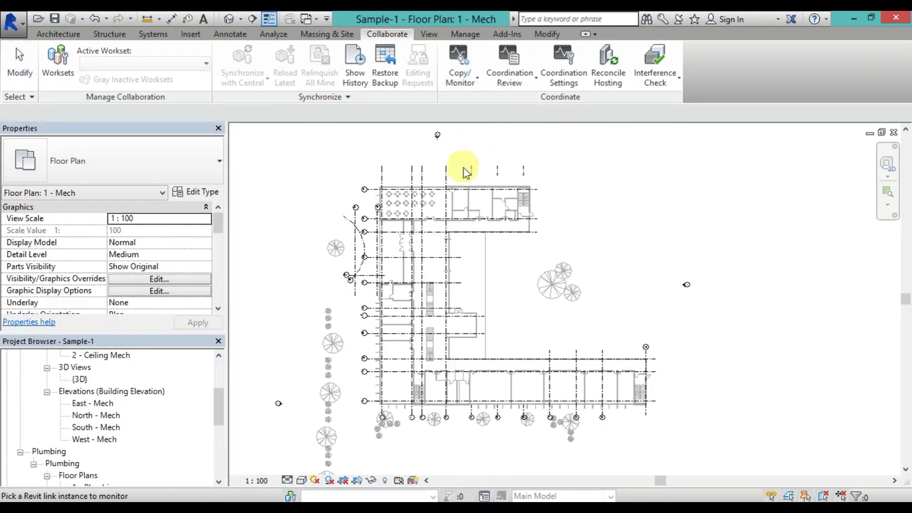
click(457, 193)
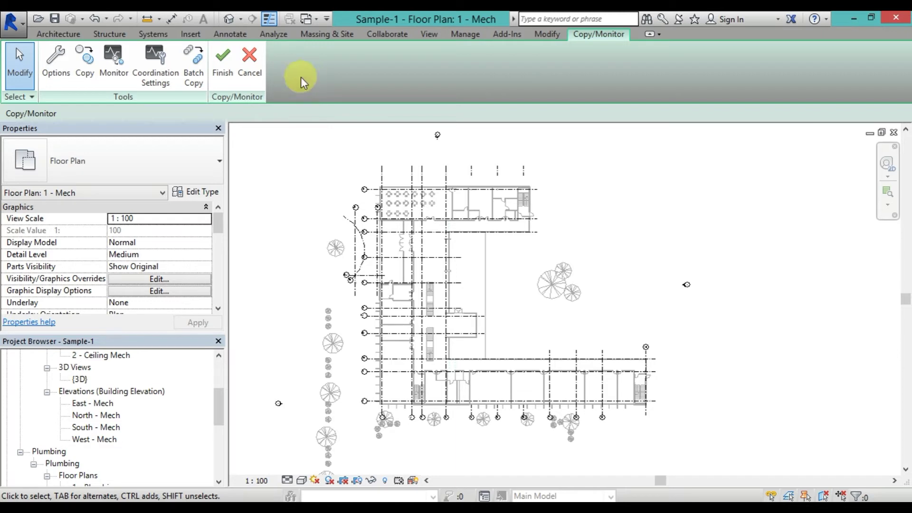
click(82, 65)
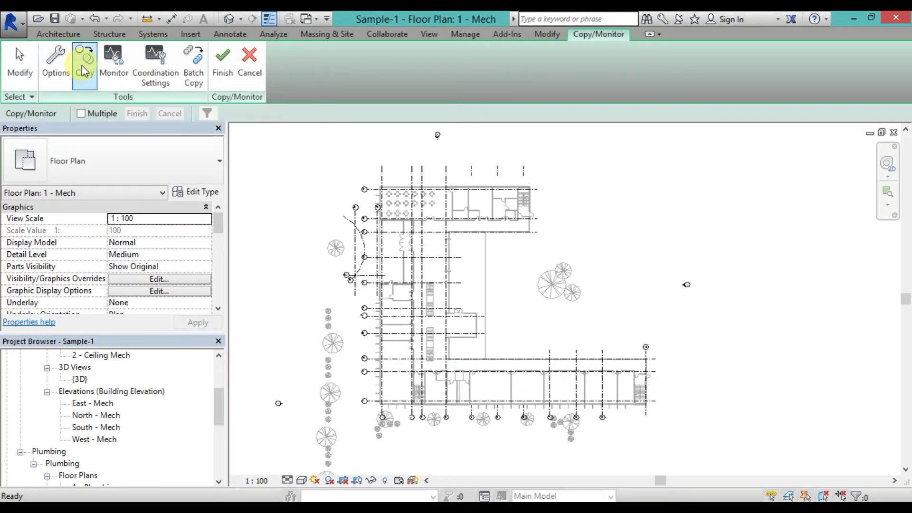
Step: Select the whole linked building, filter to Grids only, and copy the 26 grids
click(80, 114)
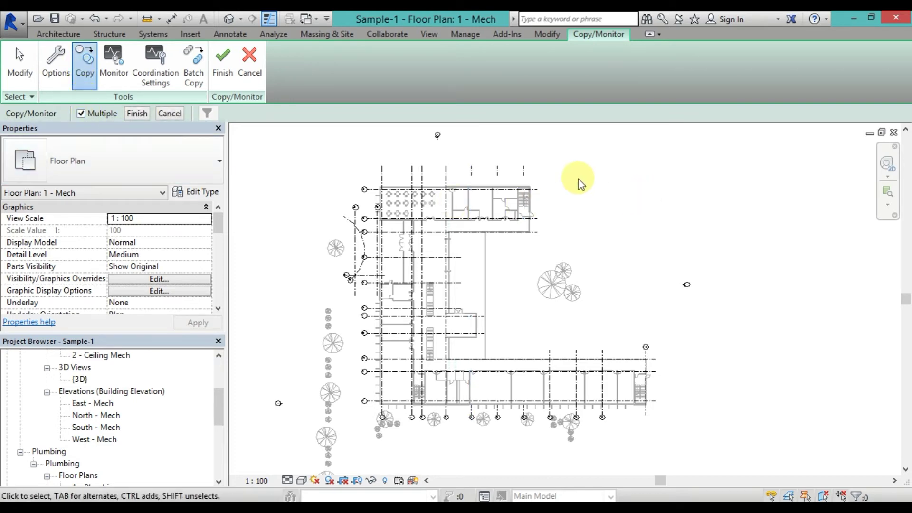
mouse_move(666, 166)
mouse_down()
mouse_move(310, 422)
mouse_move(311, 436)
mouse_up()
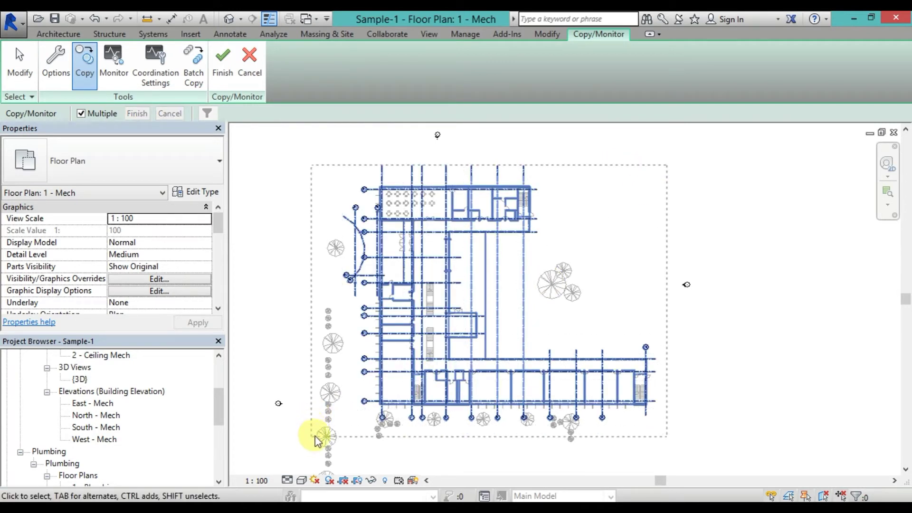
click(211, 115)
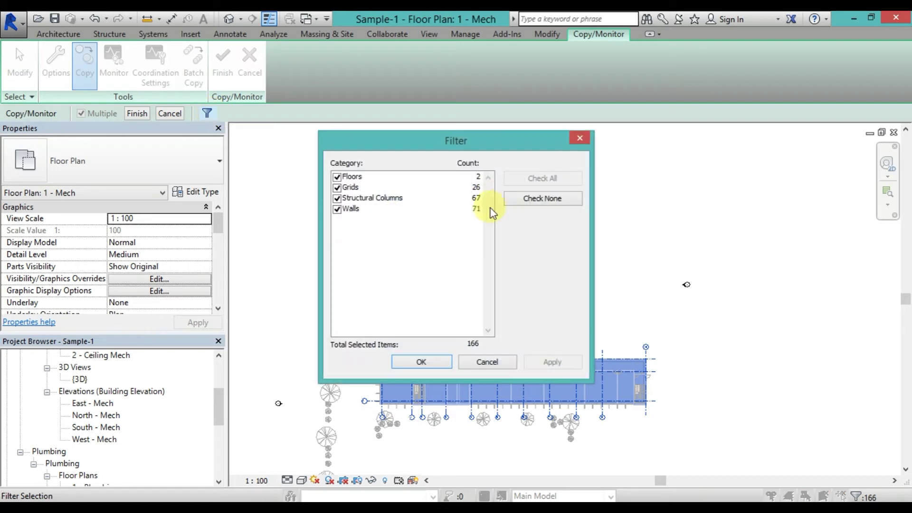
click(549, 203)
click(356, 190)
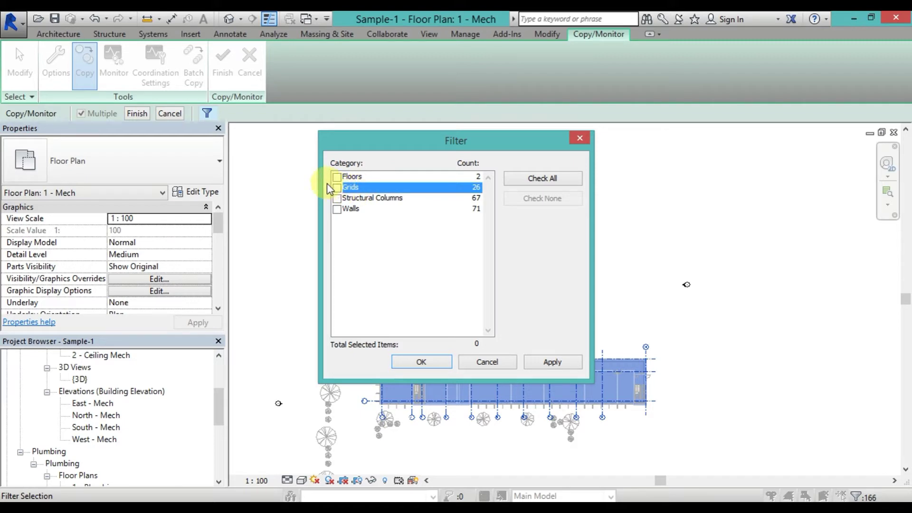
click(337, 188)
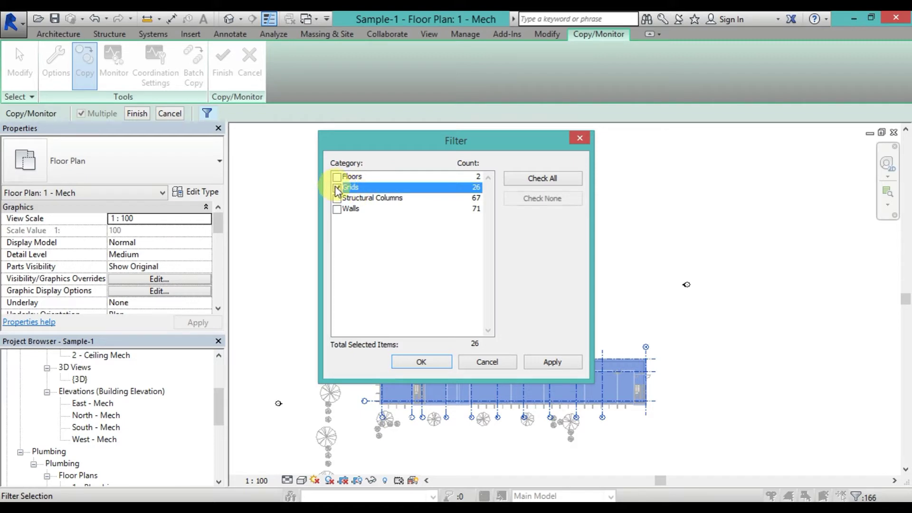
click(419, 363)
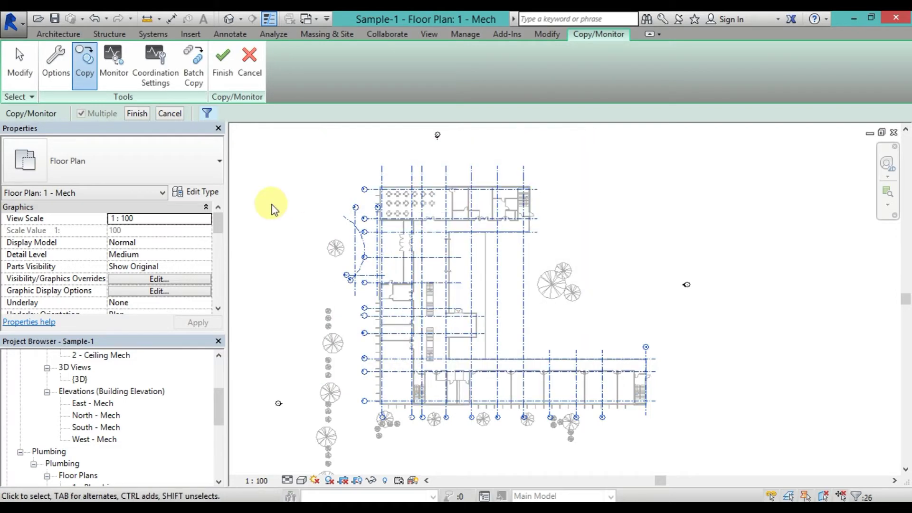
click(130, 113)
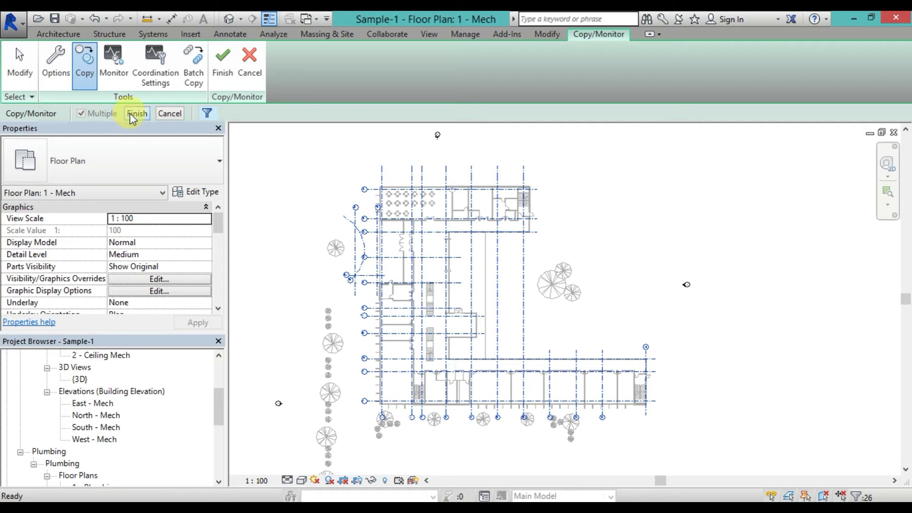
click(223, 61)
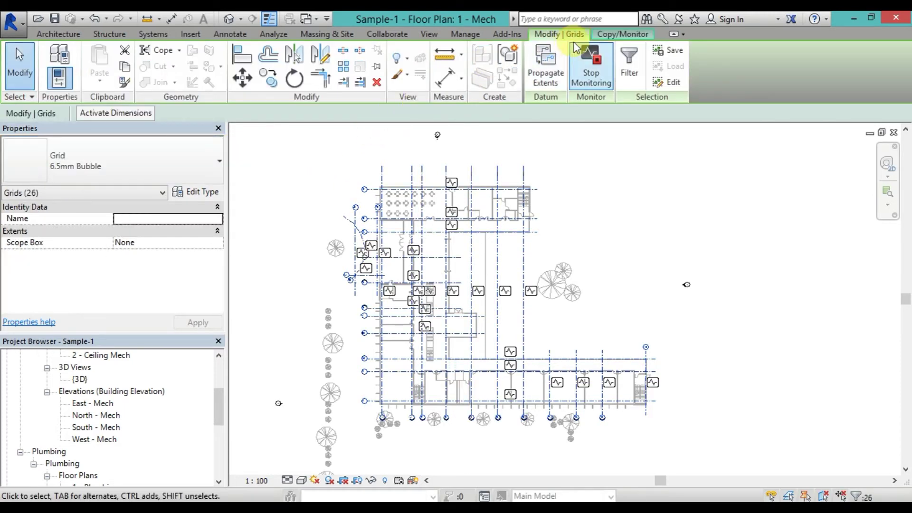
Step: Finish the Copy/Monitor session from the Copy/Monitor tab
click(624, 36)
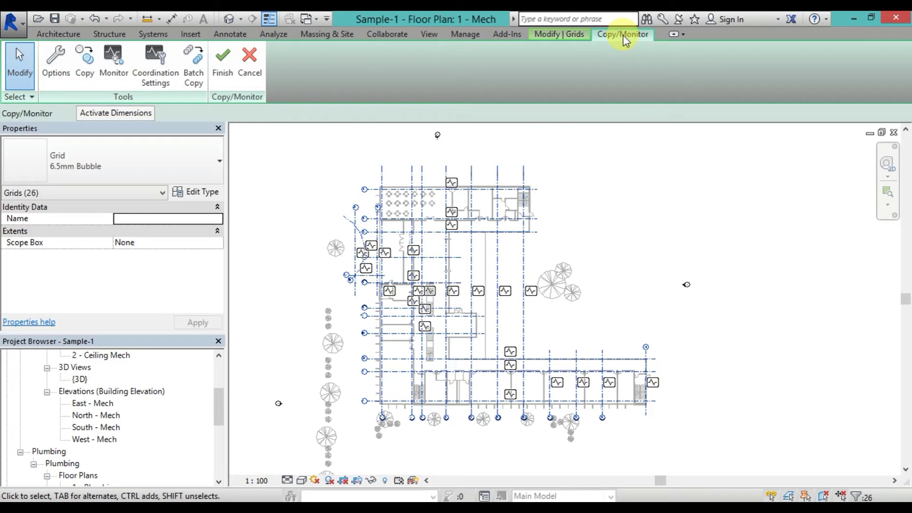
click(223, 64)
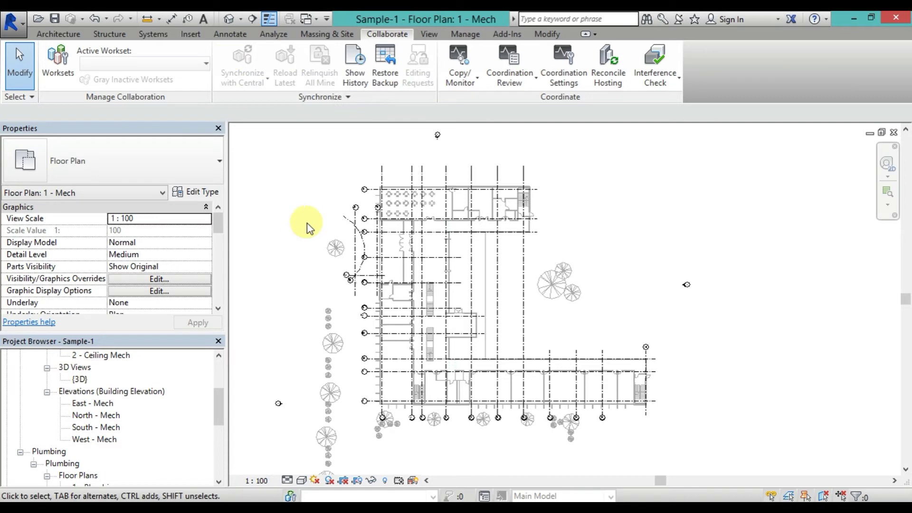
click(527, 168)
click(536, 175)
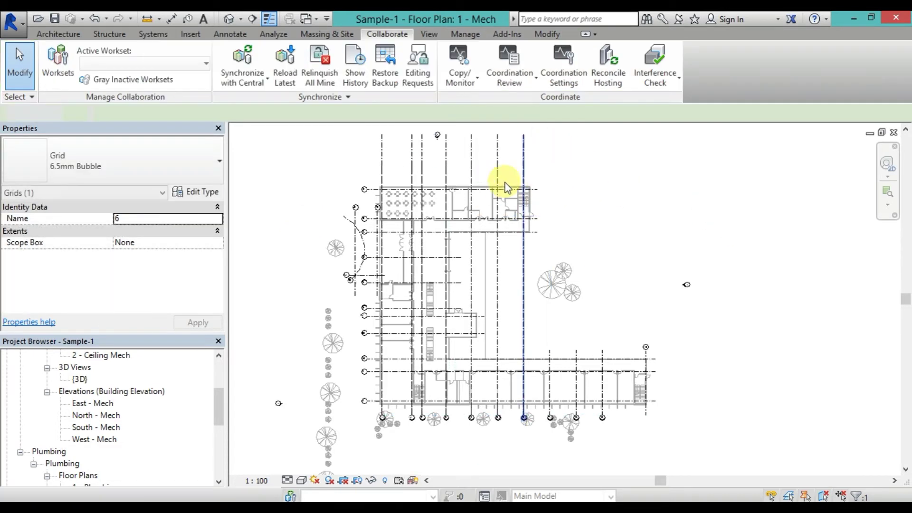
scroll(523, 178, up, 3)
middle_drag(537, 152, 526, 241)
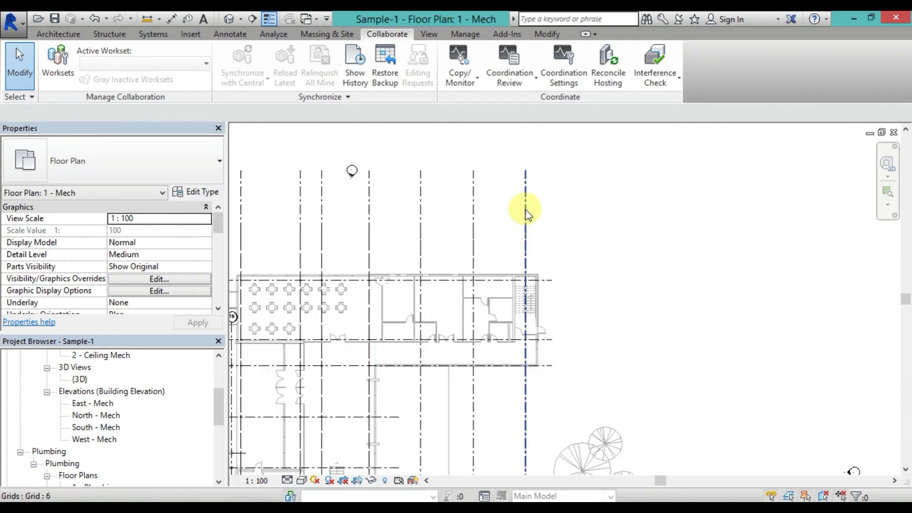
click(526, 209)
drag(533, 259, 527, 373)
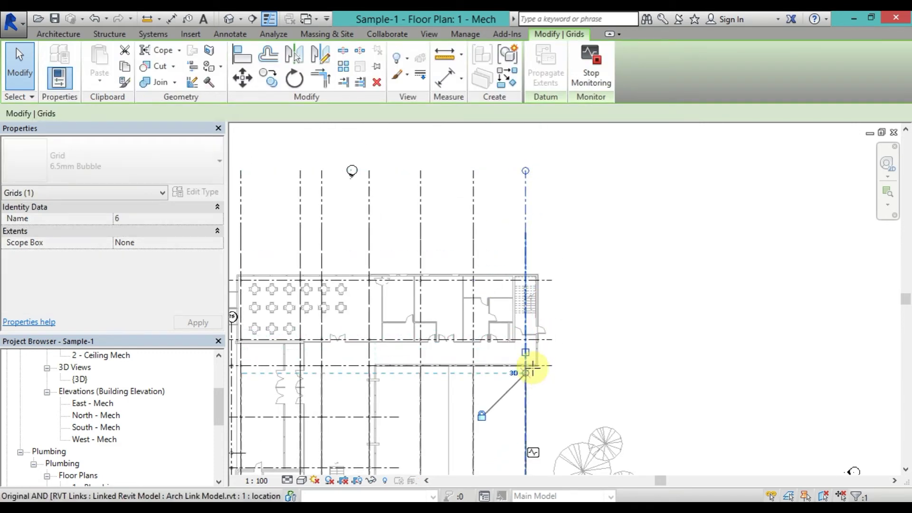
drag(526, 373, 554, 187)
click(587, 218)
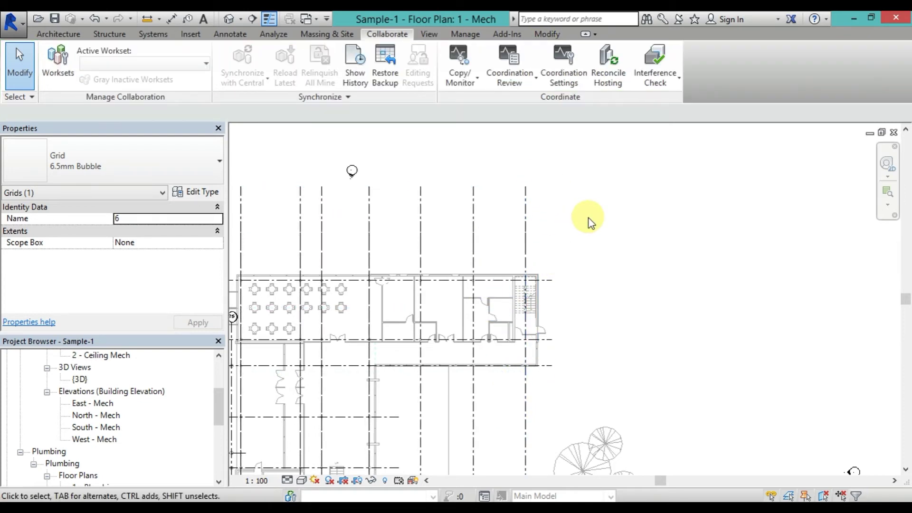
scroll(589, 218, down, 2)
scroll(591, 217, down, 2)
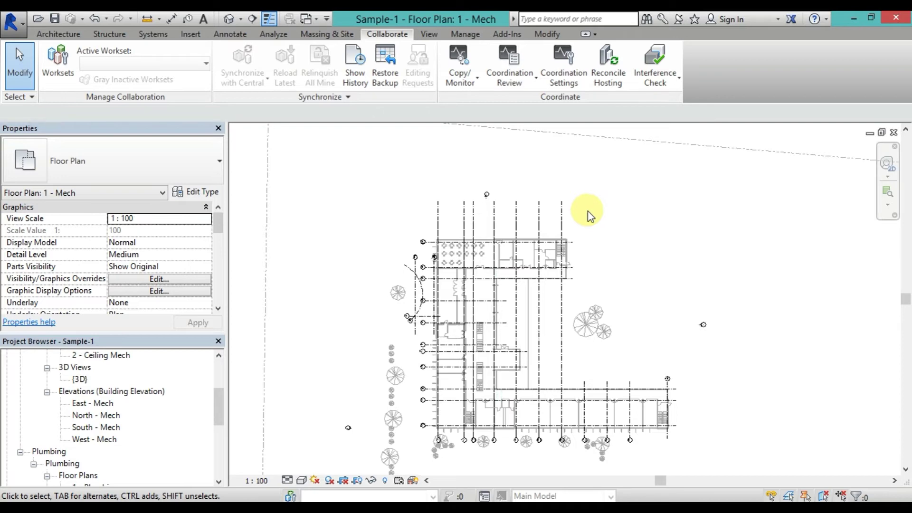
middle_drag(568, 305, 570, 253)
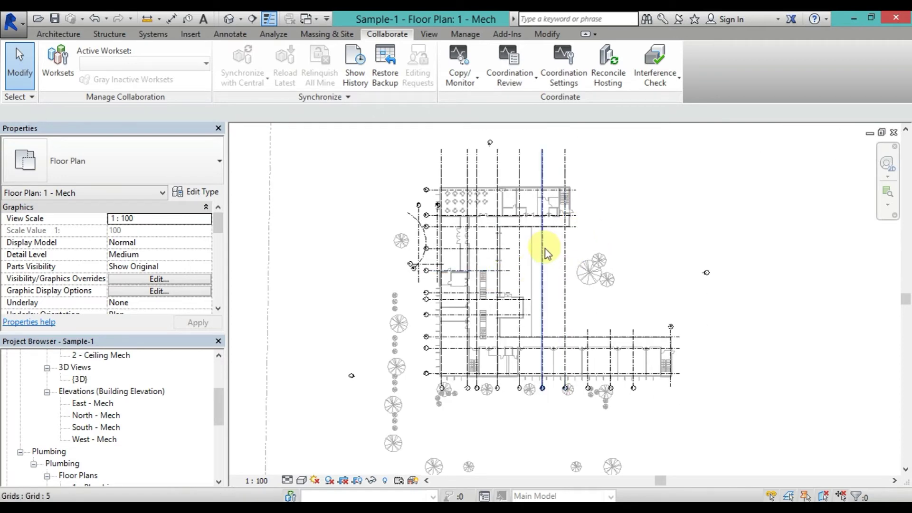
click(98, 417)
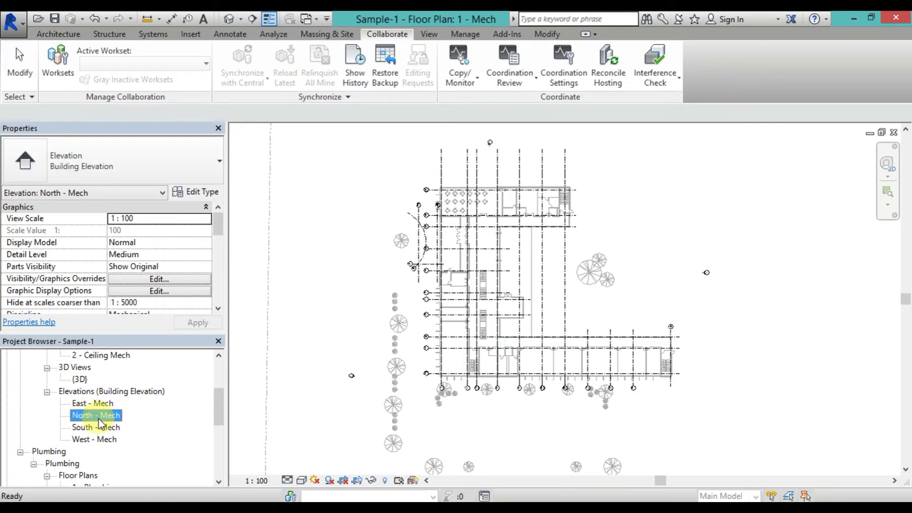
Step: In the North - Mech elevation, delete Level 1 and Level 2 and accept the warning
double_click(99, 416)
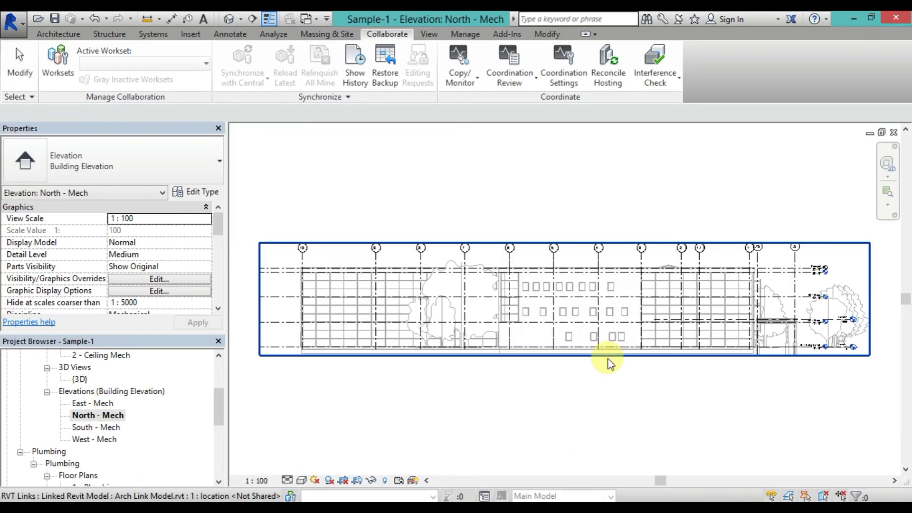
middle_drag(608, 359, 832, 307)
scroll(702, 316, up, 5)
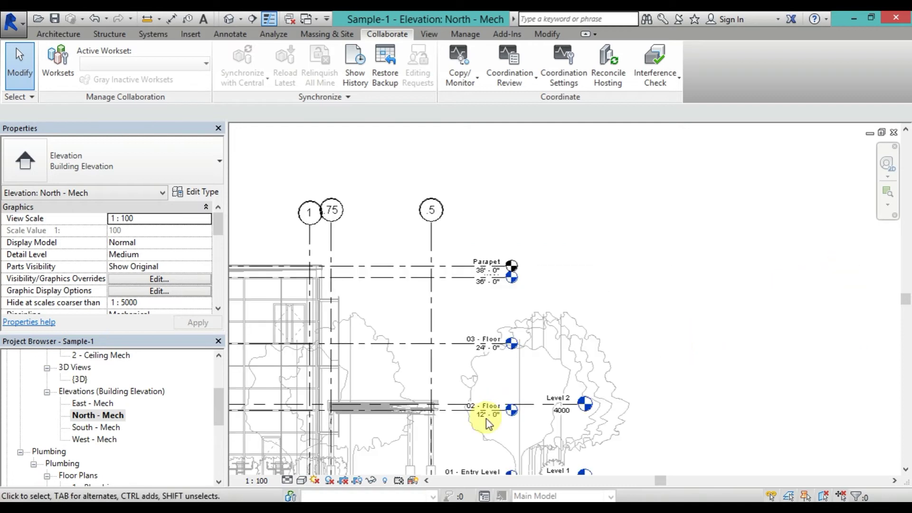
middle_drag(526, 332, 560, 233)
scroll(587, 381, up, 3)
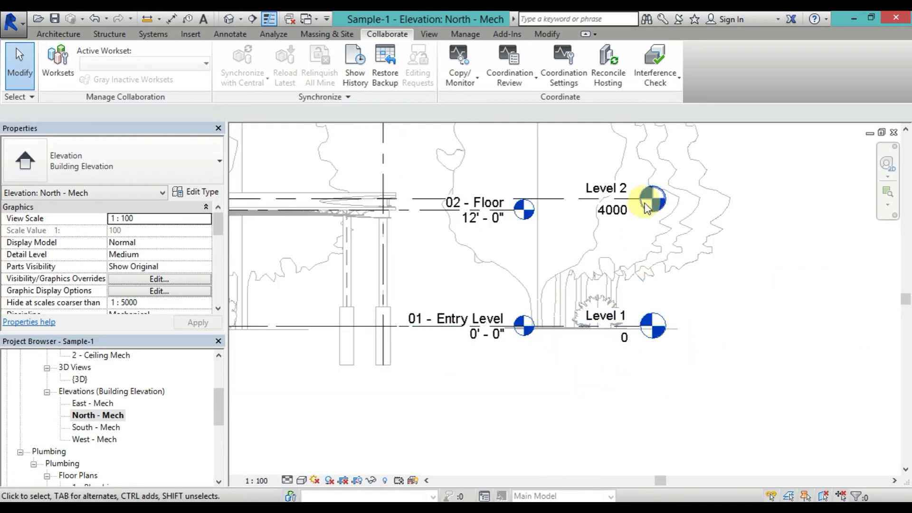
click(633, 327)
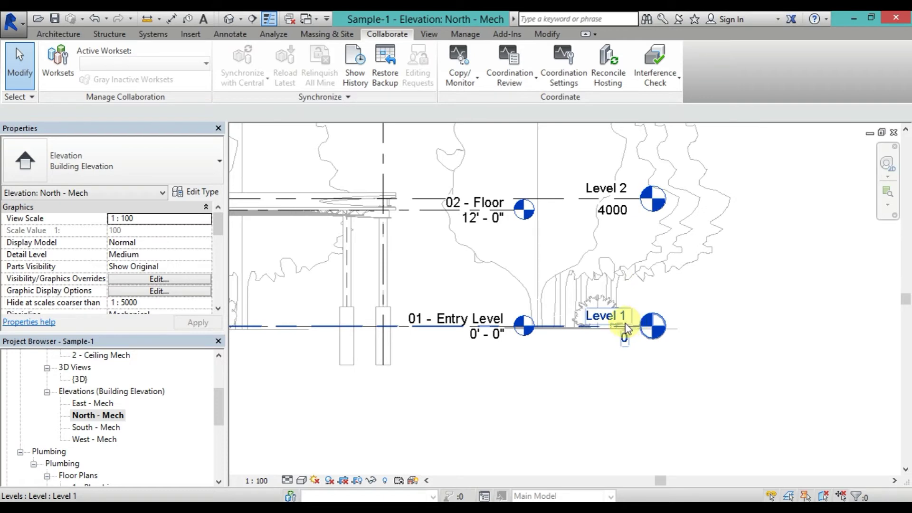
click(628, 328)
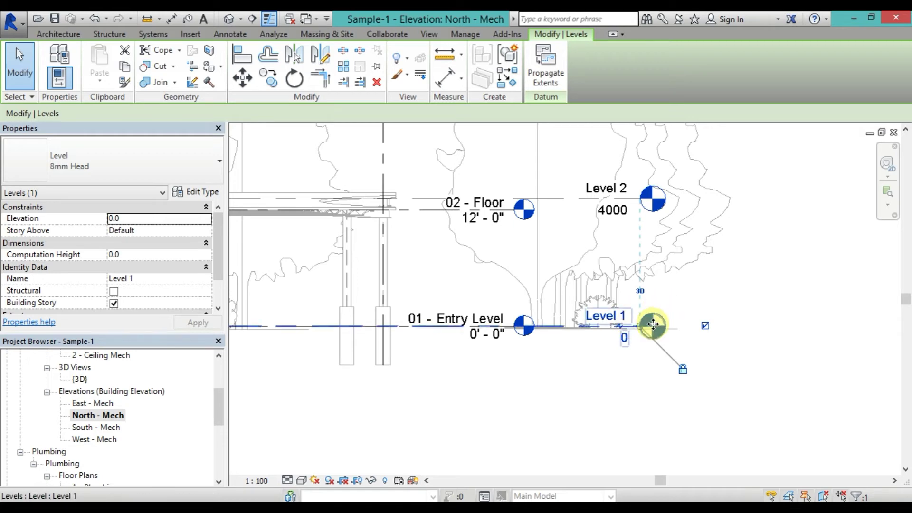
ctrl+click(670, 207)
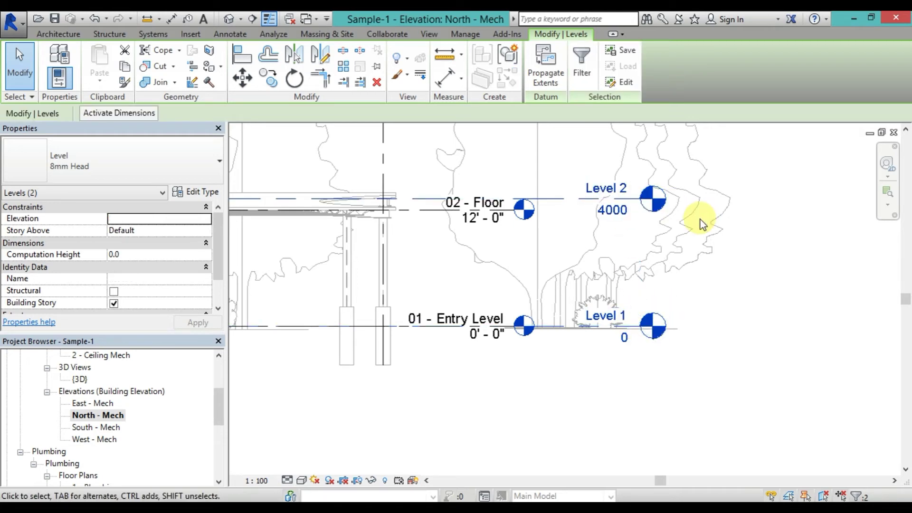
key(Delete)
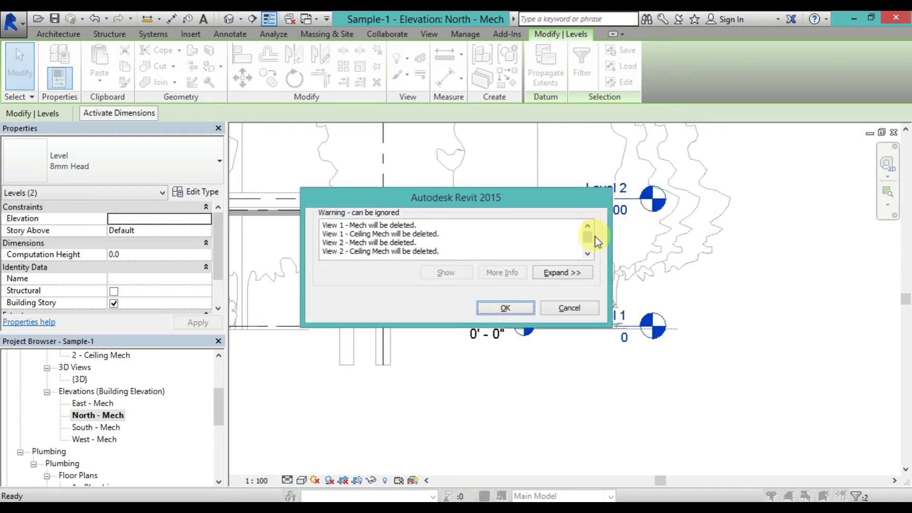
drag(589, 239, 589, 243)
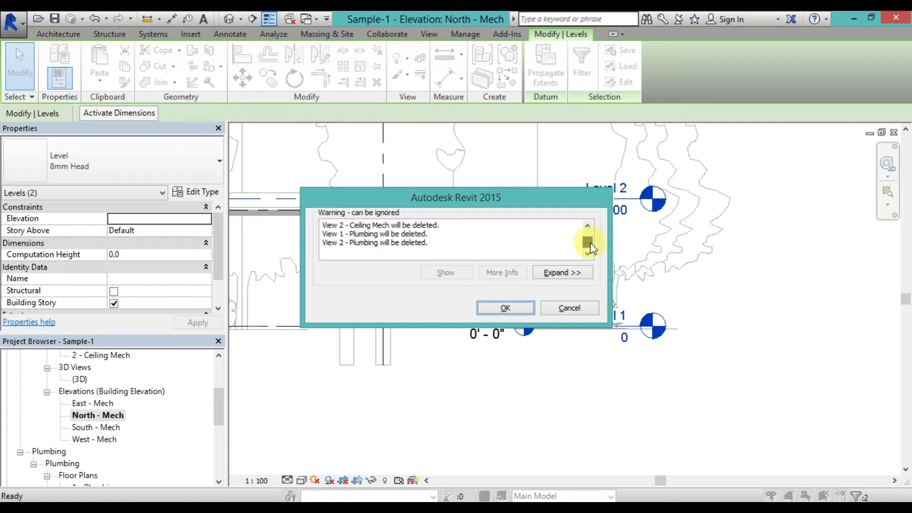
drag(592, 205, 388, 188)
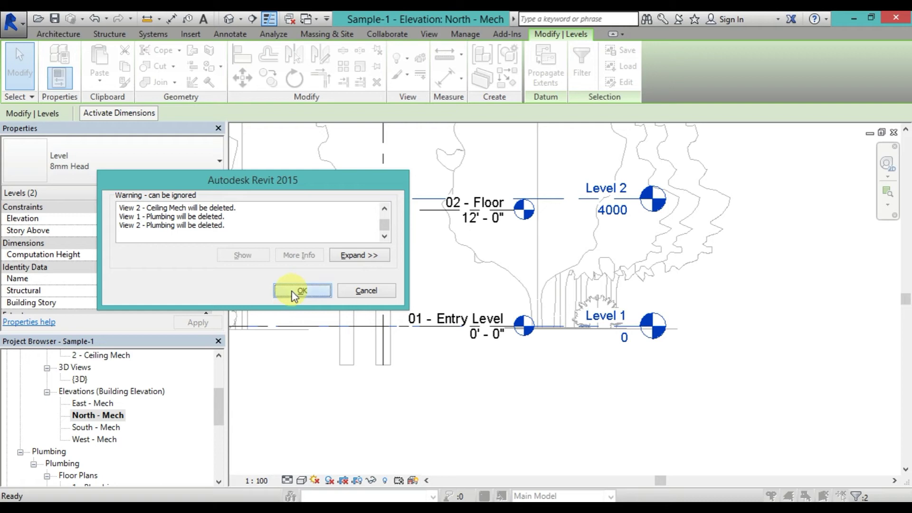
click(292, 292)
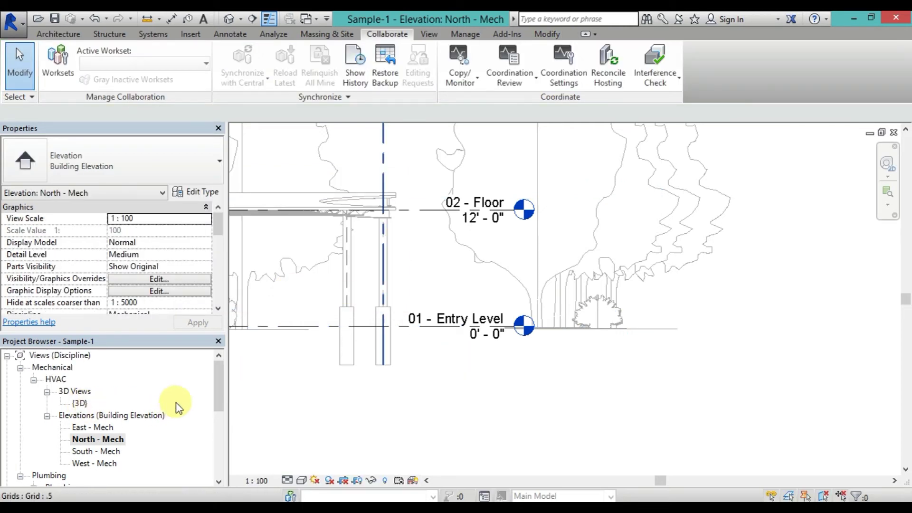
Step: Deselect the grid and frame North - Mech so every linked level up to Parapet shows
click(745, 159)
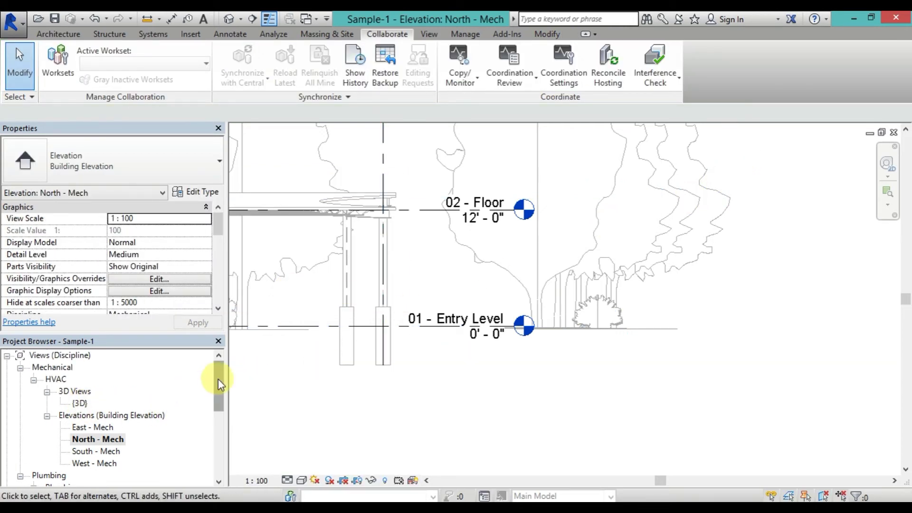
drag(220, 384, 219, 391)
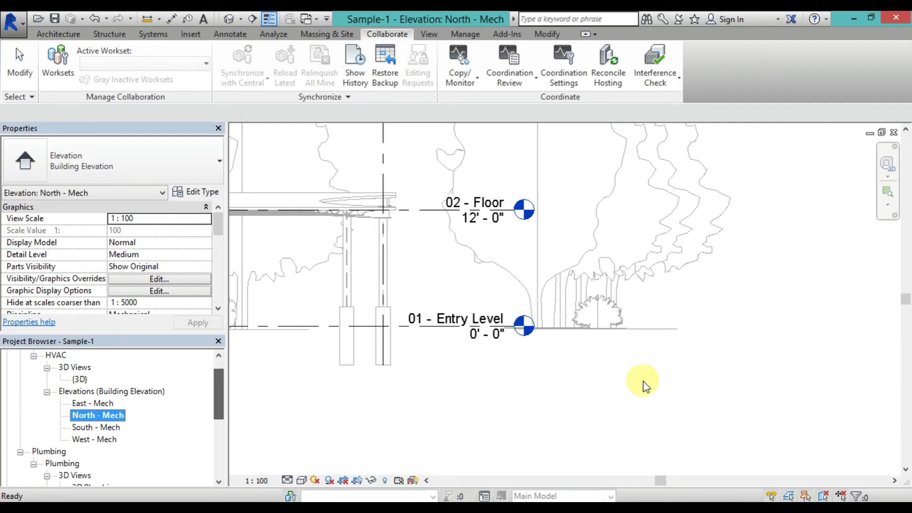
scroll(560, 352, down, 1)
scroll(503, 354, down, 1)
middle_drag(504, 353, 534, 389)
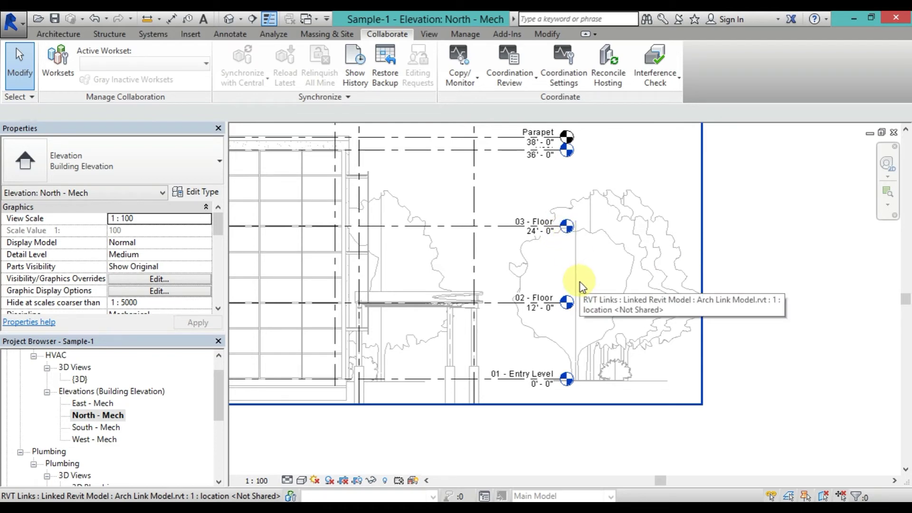
middle_drag(582, 285, 650, 310)
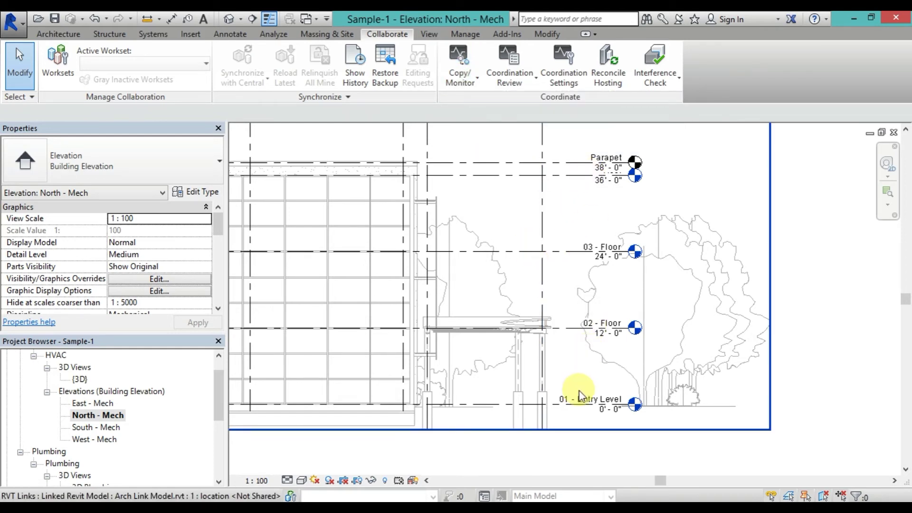
click(466, 80)
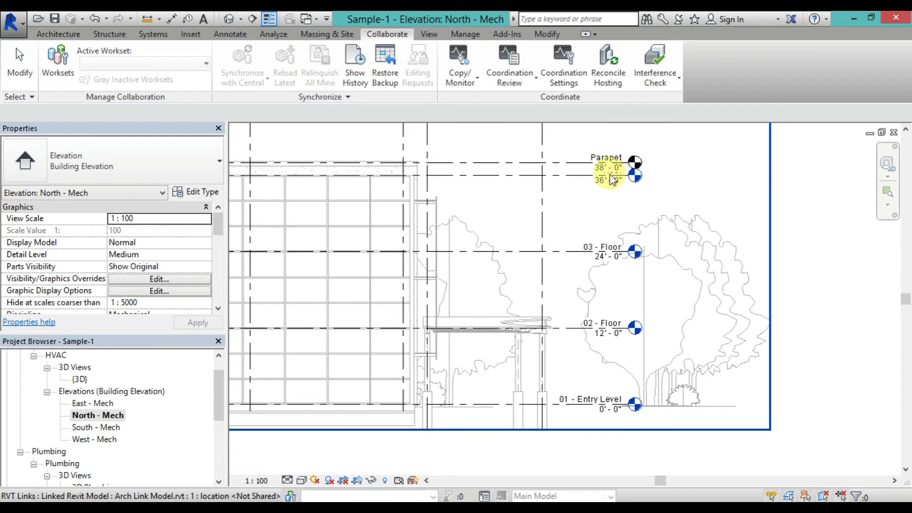
Step: Copy/Monitor the five levels from the linked Arch Link Model using a multiple window selection
click(613, 180)
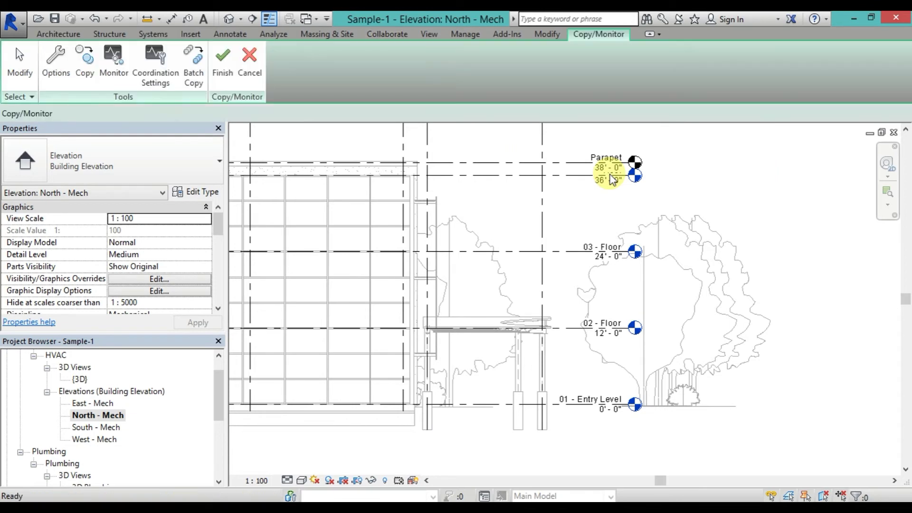
click(90, 67)
click(81, 113)
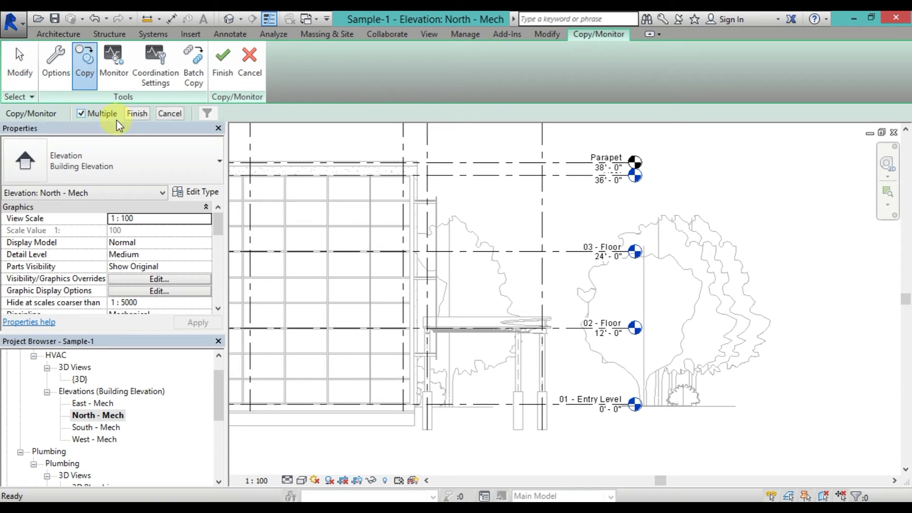
scroll(698, 189, down, 2)
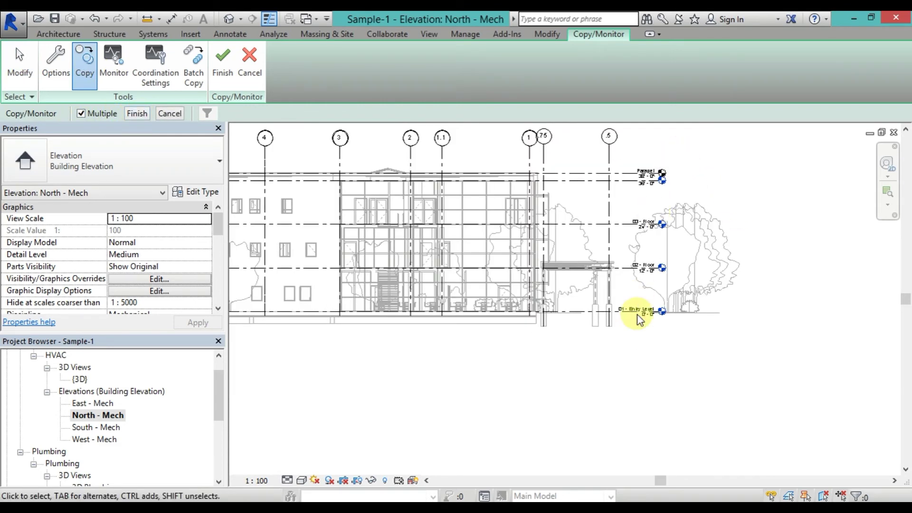
drag(683, 157, 639, 331)
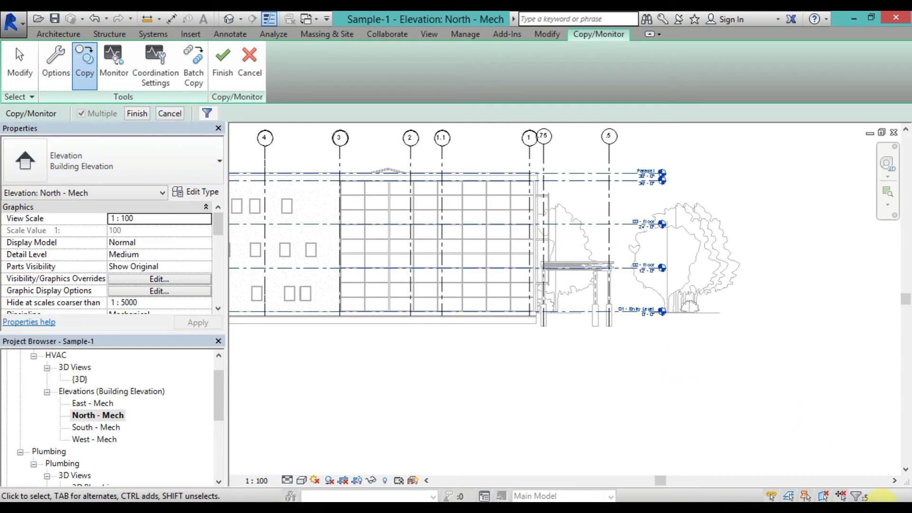
click(858, 497)
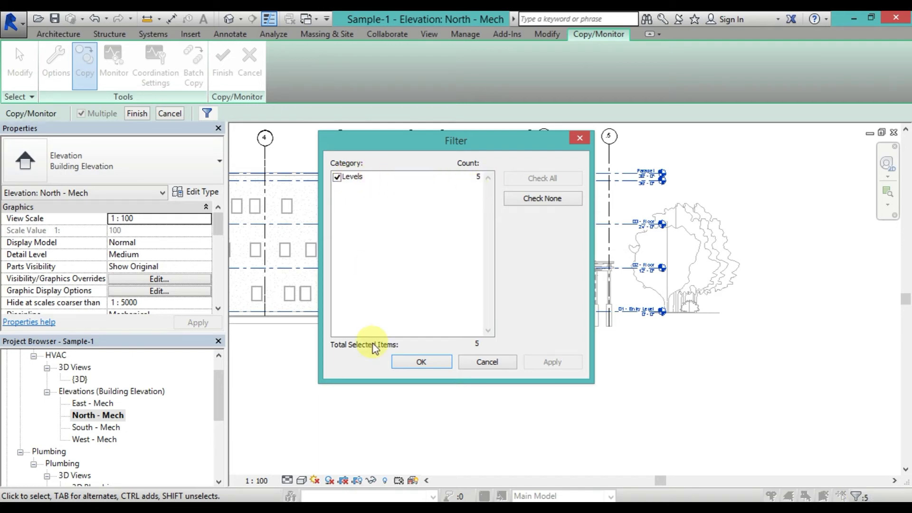
click(407, 362)
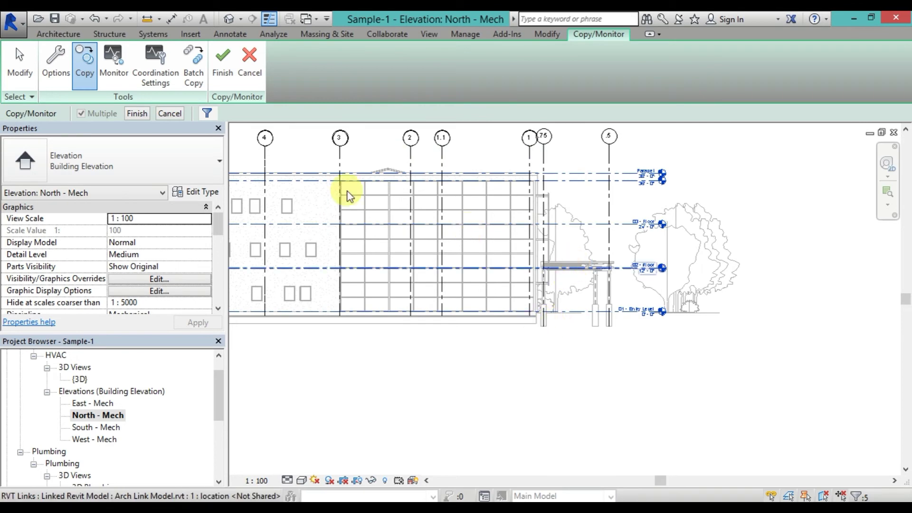
click(174, 109)
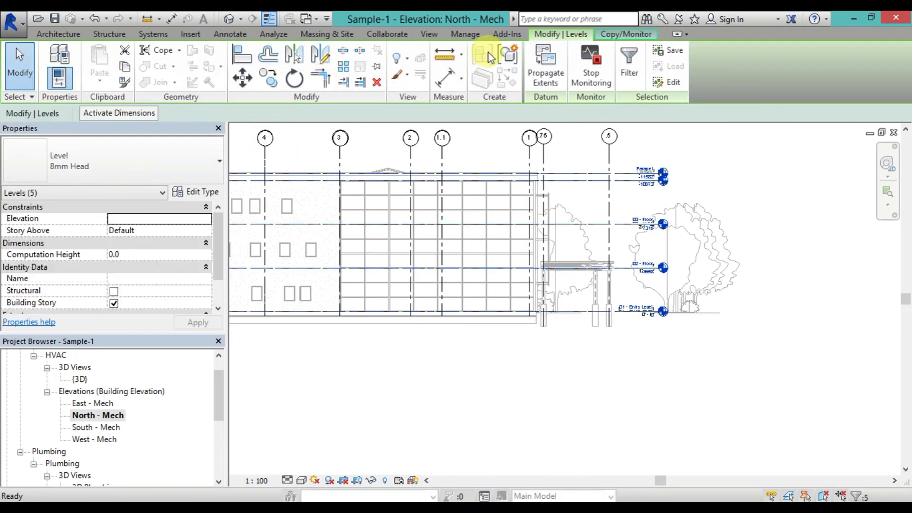
click(634, 38)
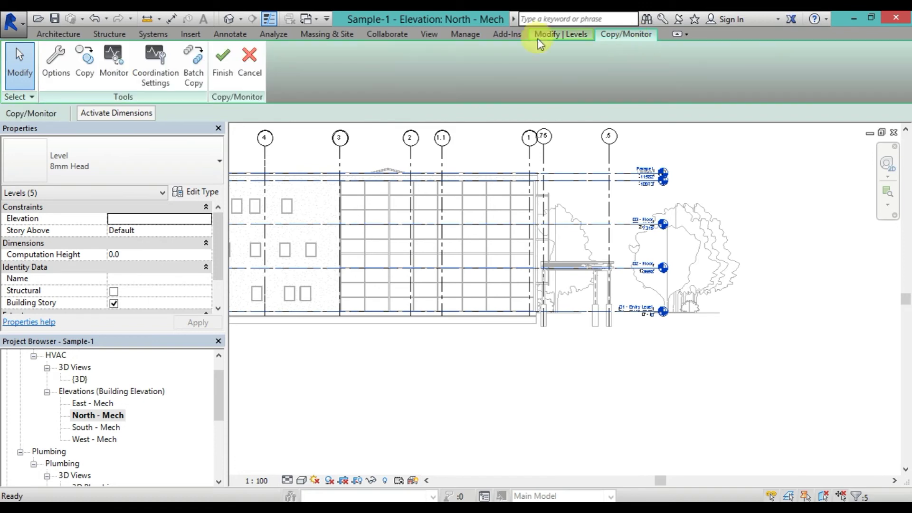
click(215, 62)
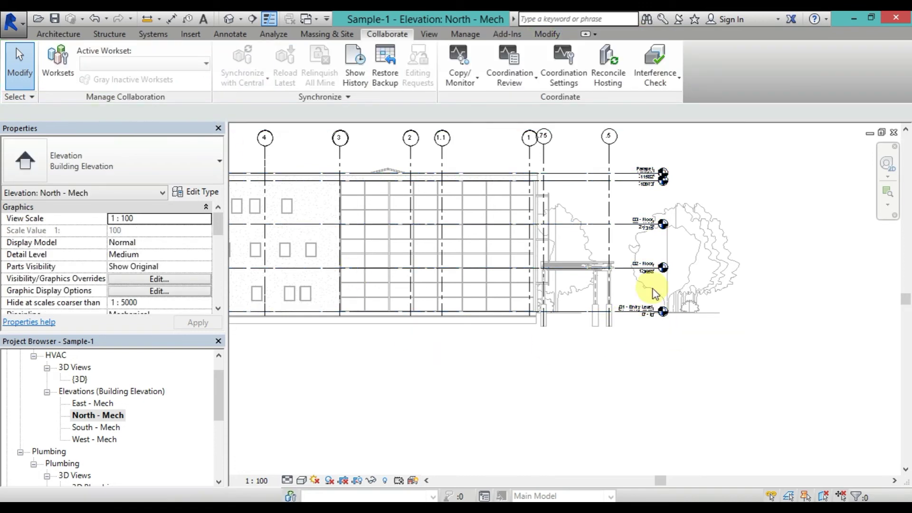
Step: Drag the 02 - Floor level head further right, clear of the linked heads
scroll(647, 283, up, 5)
click(686, 238)
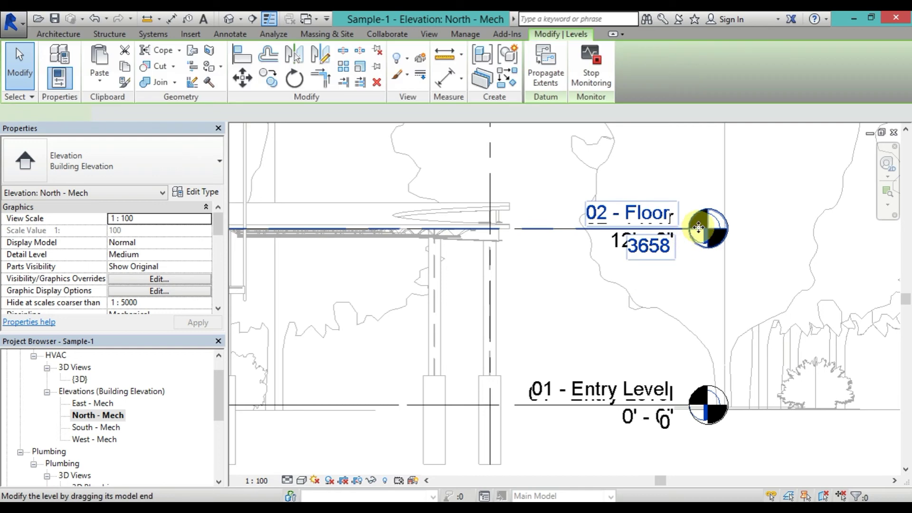
drag(689, 229, 824, 228)
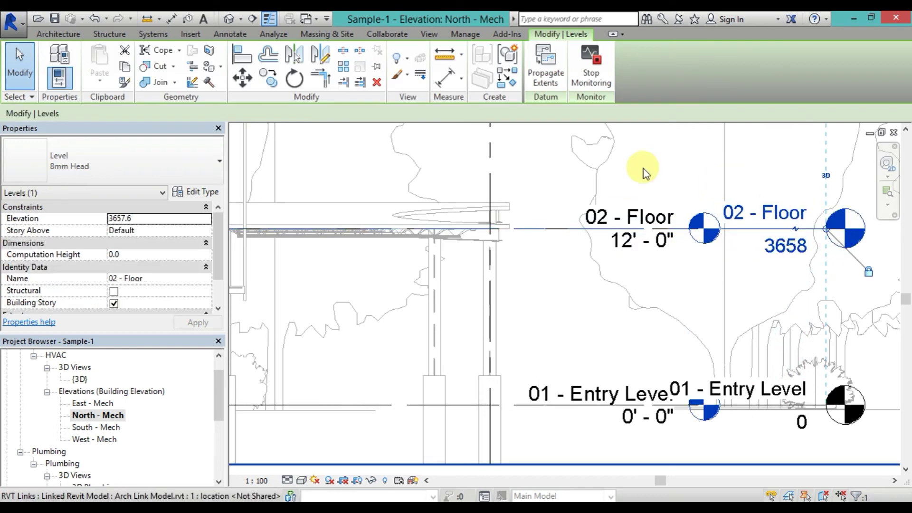
click(578, 246)
Step: Extend the Parapet level's end further right in the North - Mech elevation
scroll(579, 246, down, 2)
middle_drag(652, 255, 664, 426)
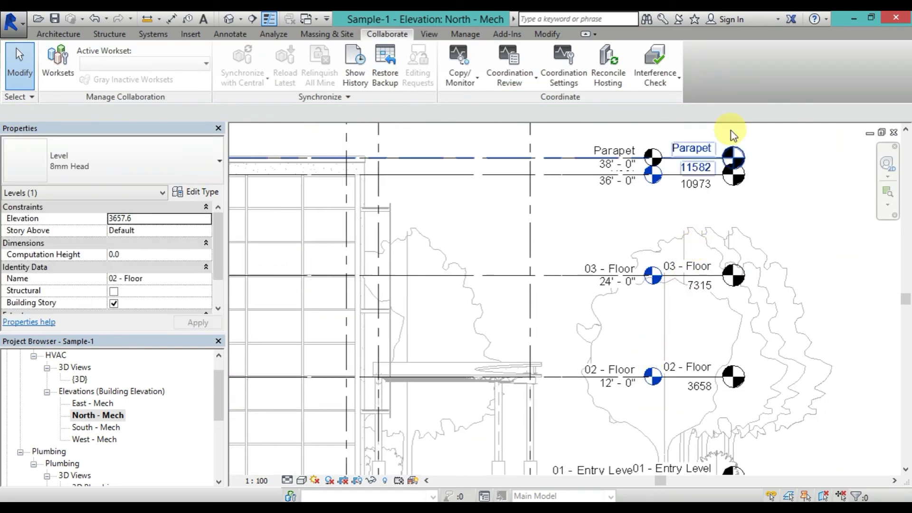
click(721, 160)
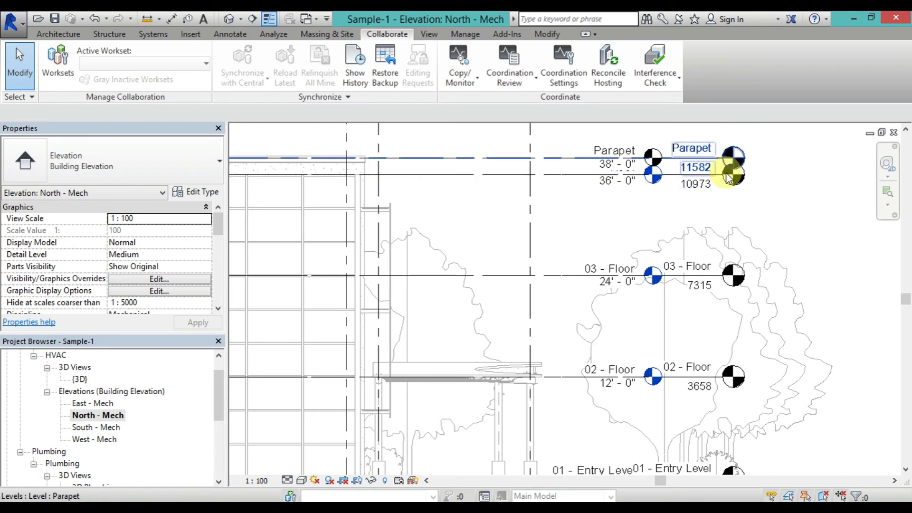
middle_drag(719, 293, 719, 257)
scroll(701, 240, down, 2)
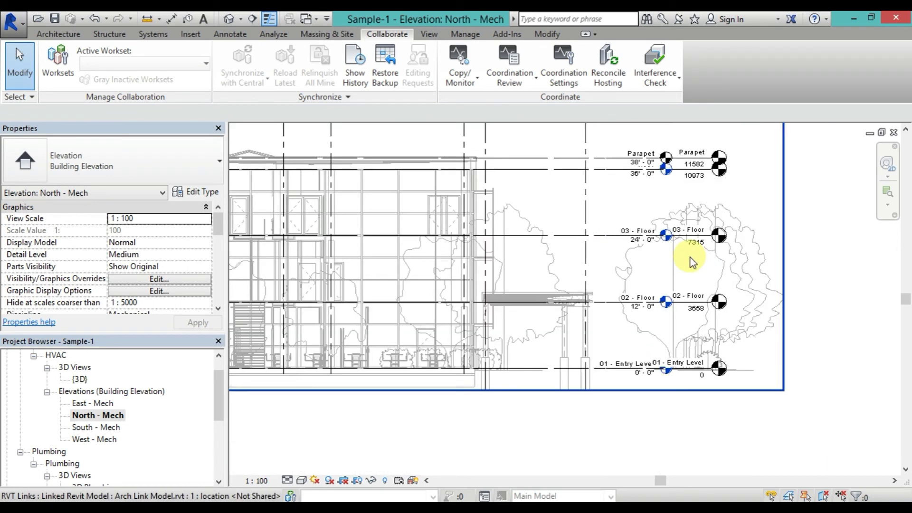
scroll(698, 233, down, 1)
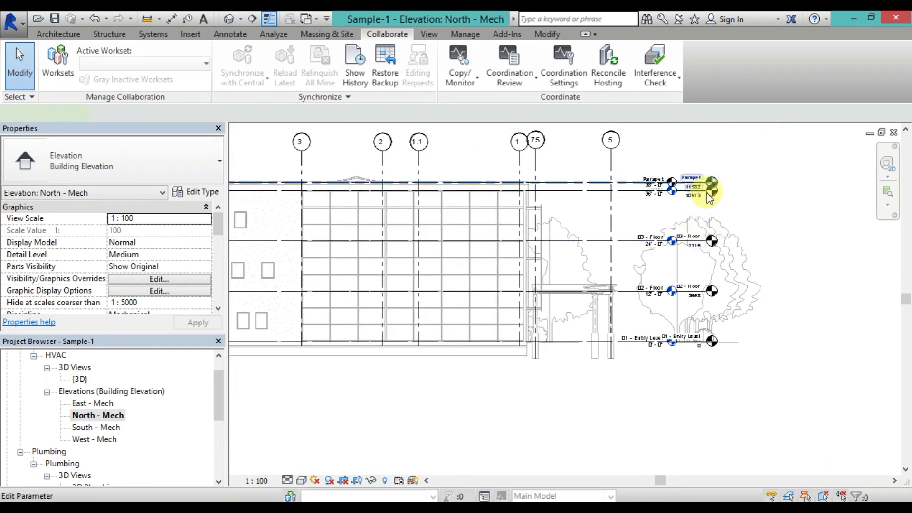
click(710, 195)
scroll(708, 195, up, 2)
drag(706, 170, 763, 167)
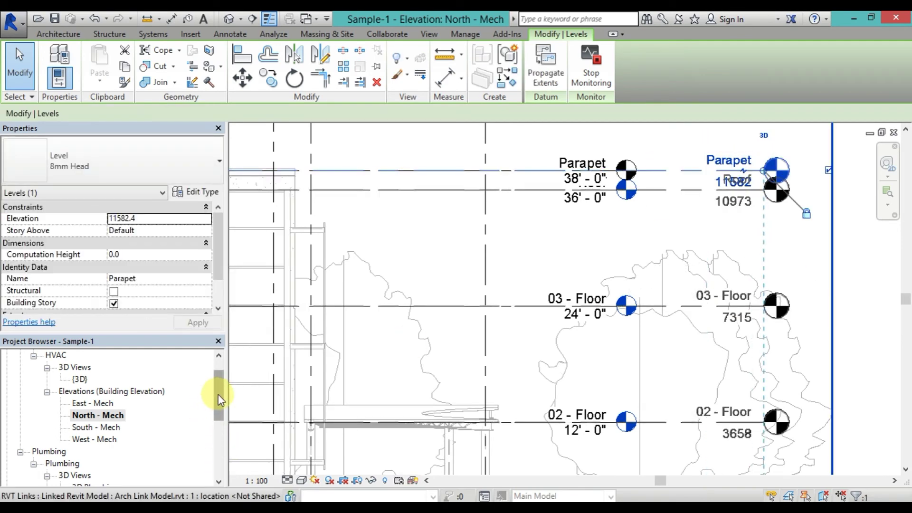
drag(218, 399, 222, 392)
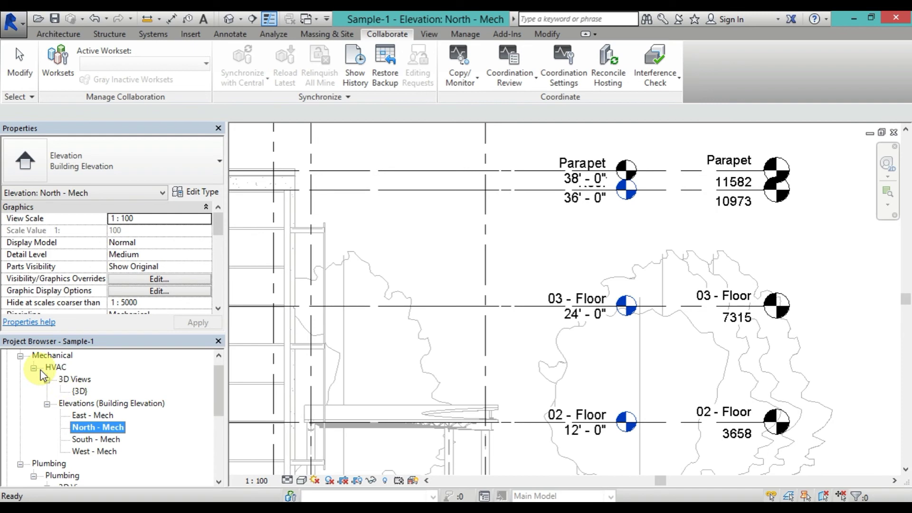
Step: Check the lower levels and the Parapet level in the South - Mech elevation
click(87, 438)
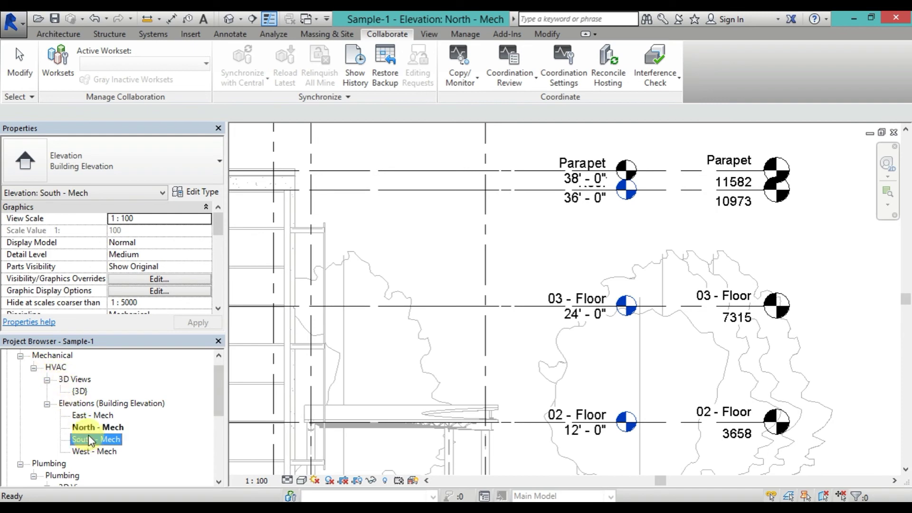
scroll(88, 434, down, 2)
scroll(82, 462, down, 3)
scroll(88, 454, down, 2)
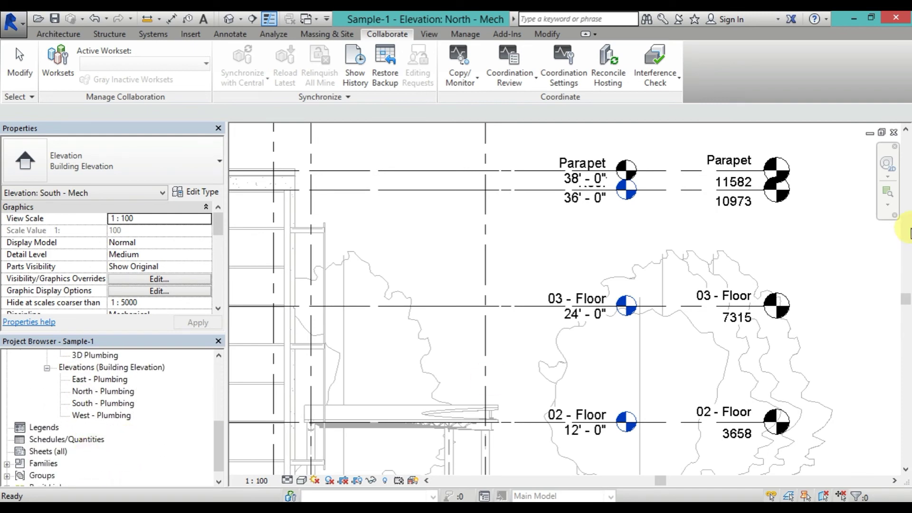
drag(834, 281, 778, 369)
middle_drag(778, 368, 754, 296)
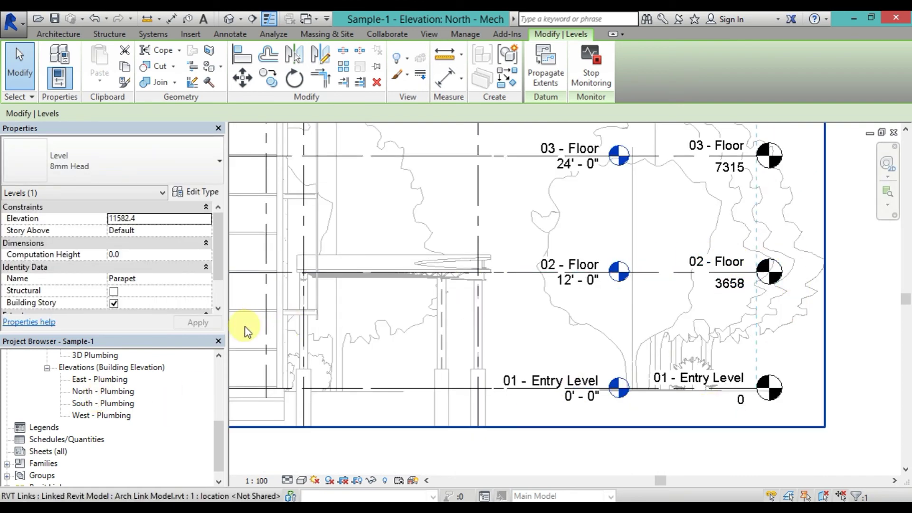
click(80, 404)
scroll(116, 417, up, 2)
scroll(117, 417, up, 2)
scroll(115, 417, up, 2)
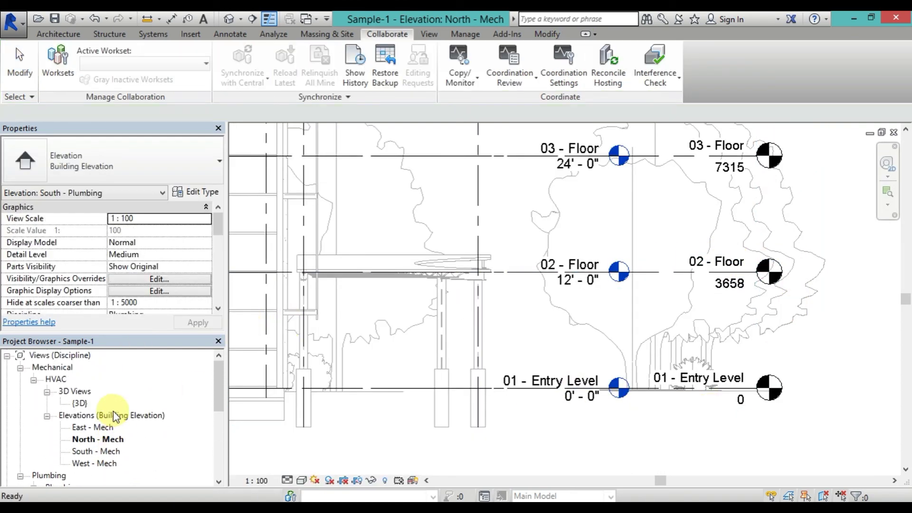
click(651, 236)
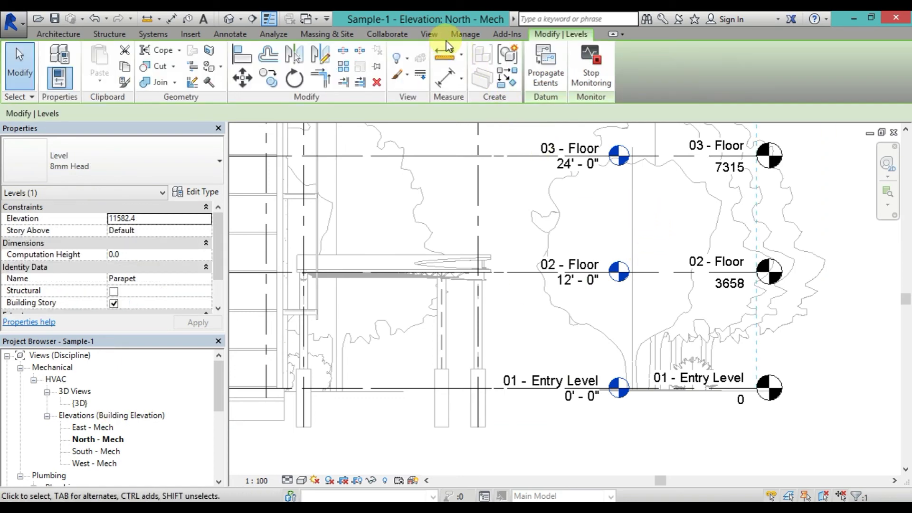
key(Escape)
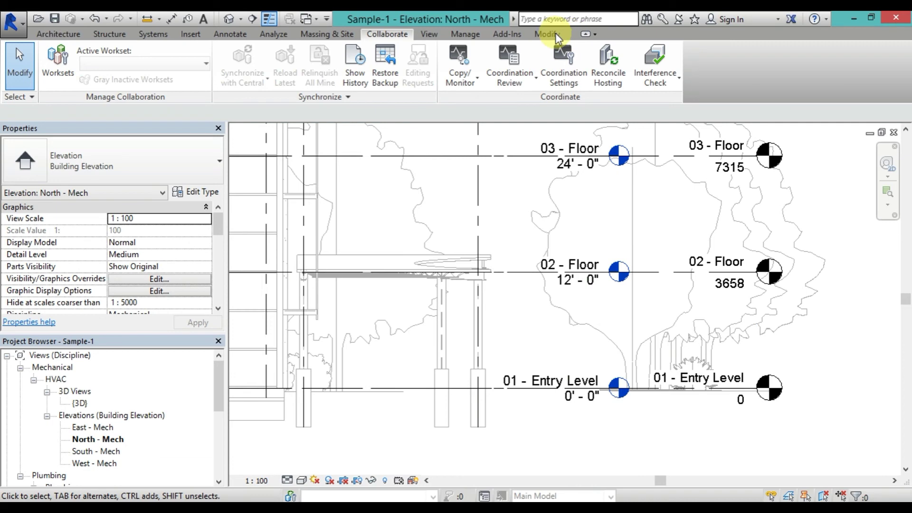
click(429, 38)
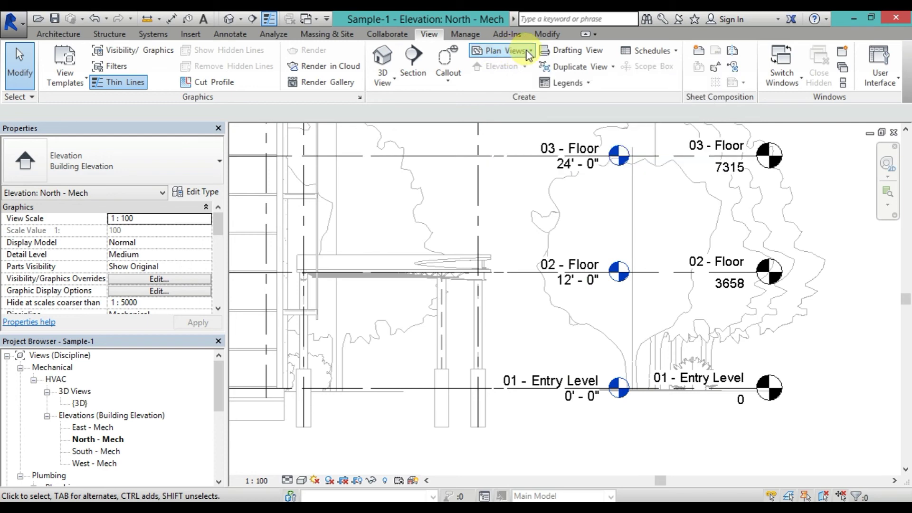
Step: In the New Floor Plan dialog, select all five copied levels together and create their plans
click(508, 51)
click(508, 51)
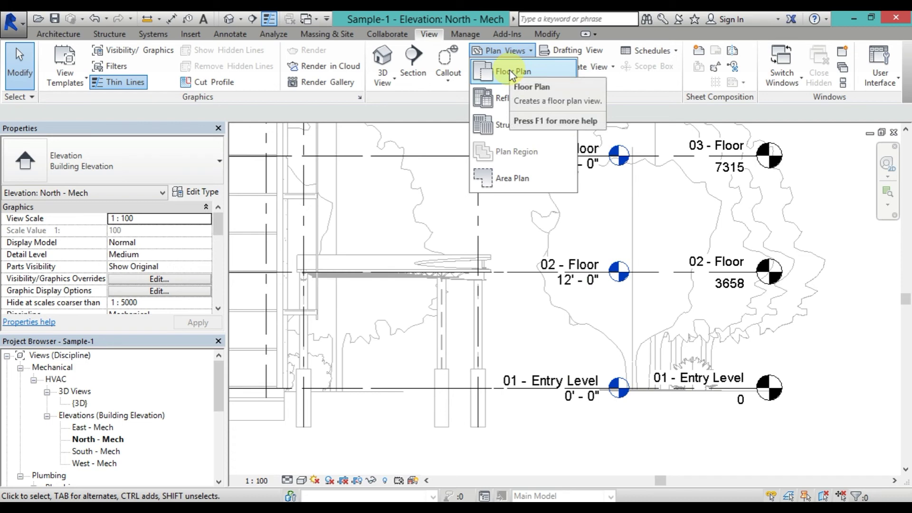
click(511, 74)
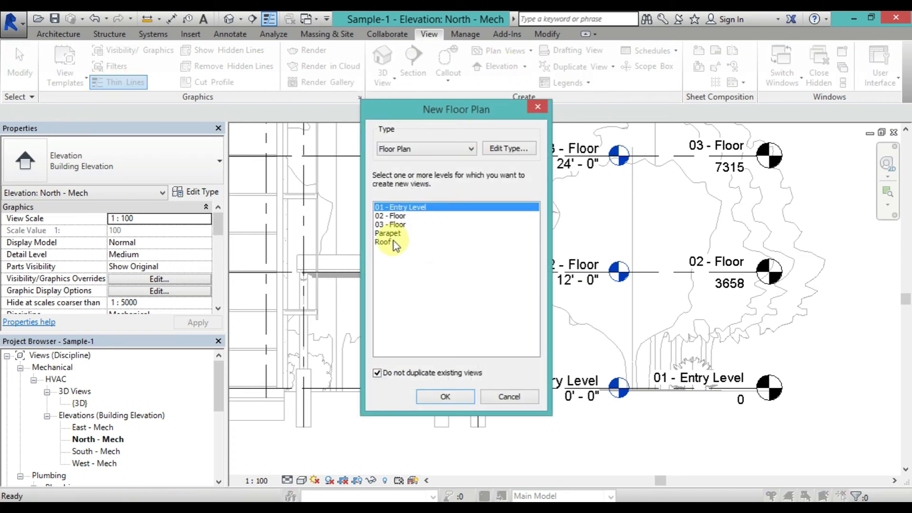
drag(392, 242, 417, 207)
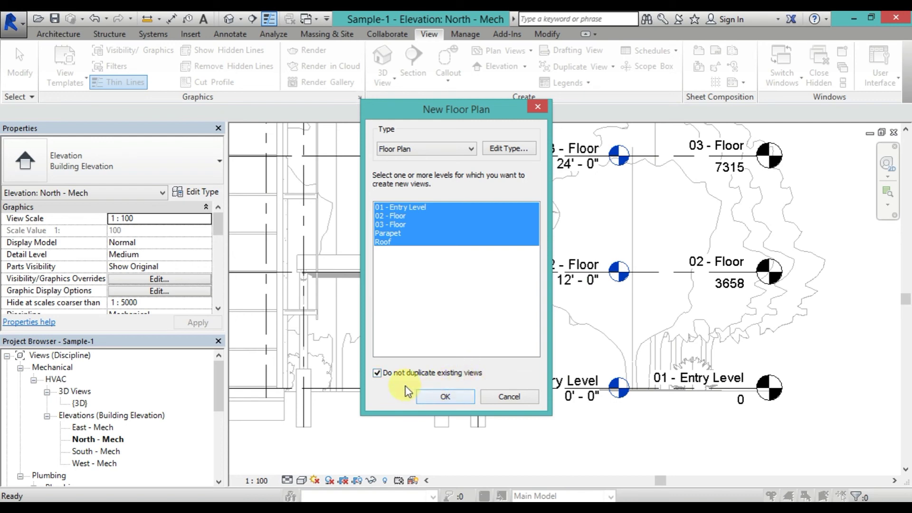
click(445, 398)
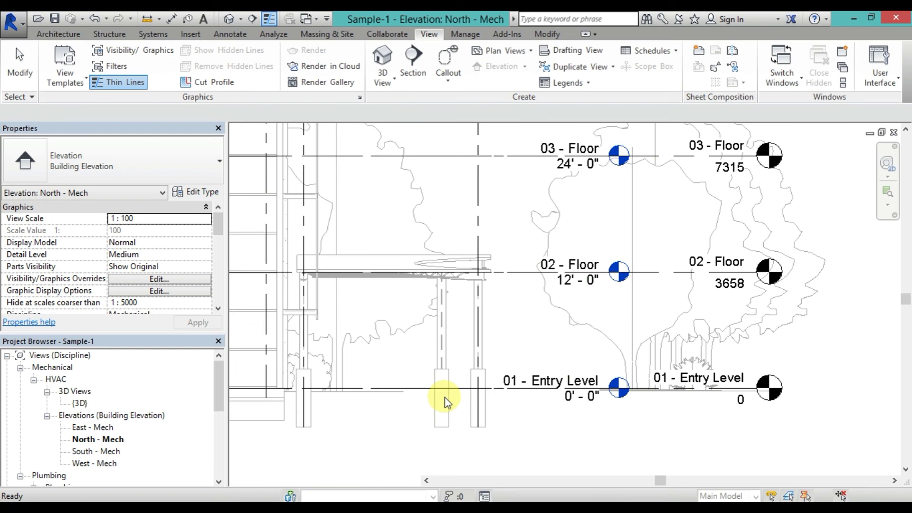
Step: Expand the Mechanical HVAC floor plans and open the 01 - Entry Level plan
key(Escape)
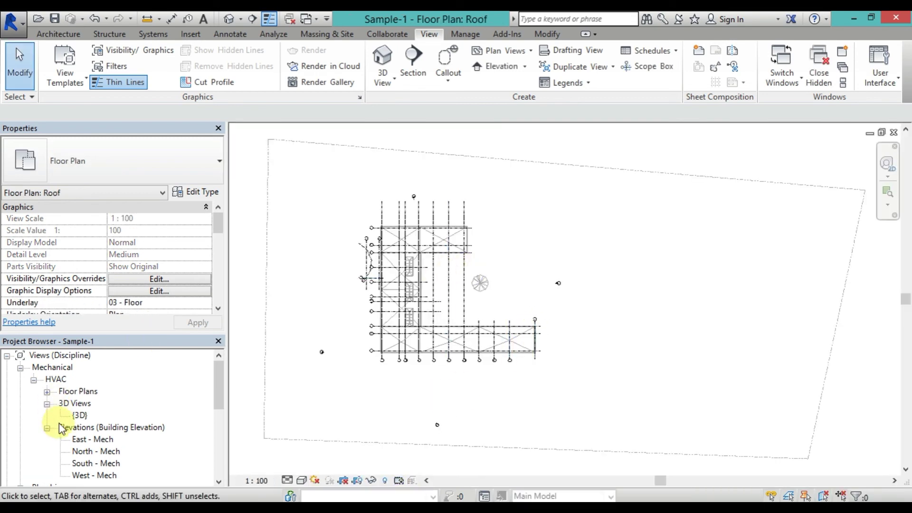
click(47, 392)
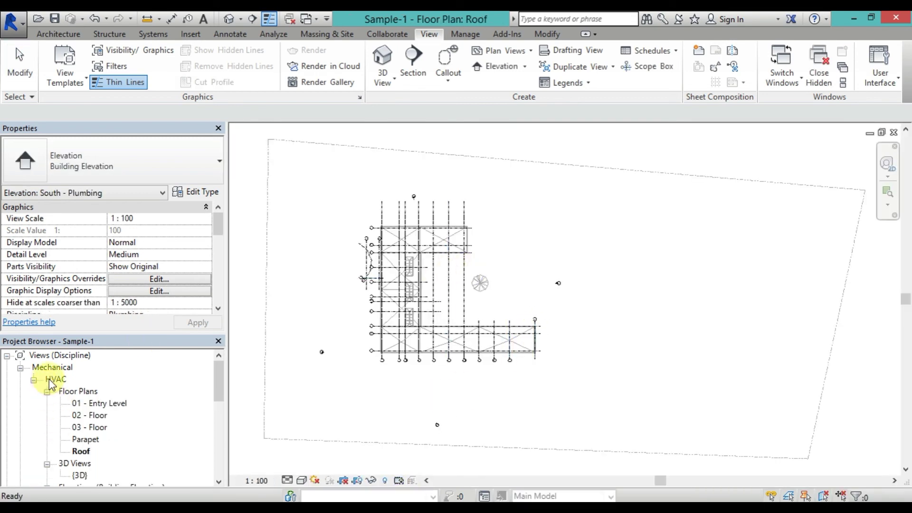
click(102, 406)
double_click(101, 406)
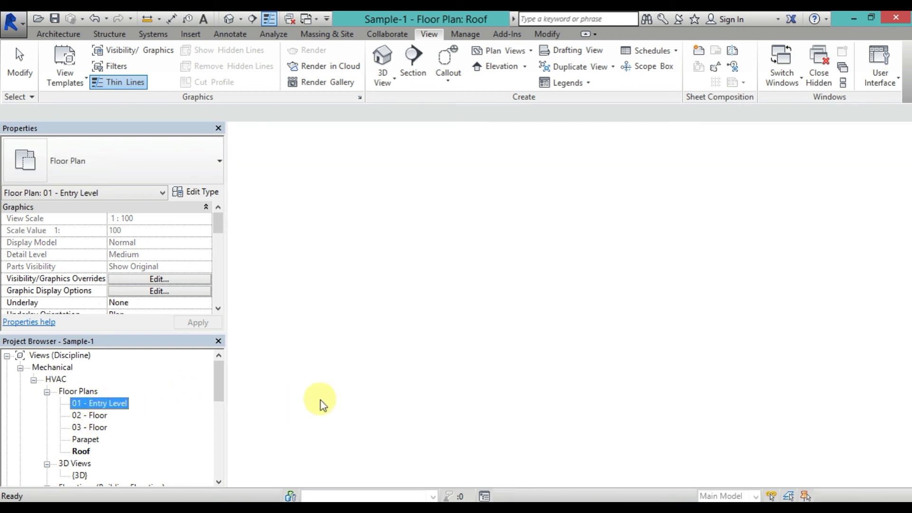
Step: Return to the North - Mech elevation and pan up to the Parapet levels
key(ctrl+Tab)
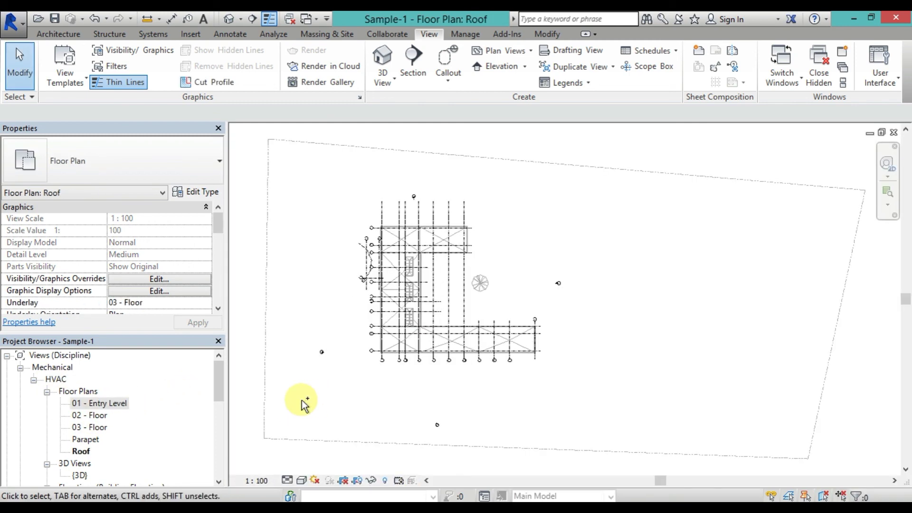
key(ctrl+Tab)
scroll(555, 394, down, 2)
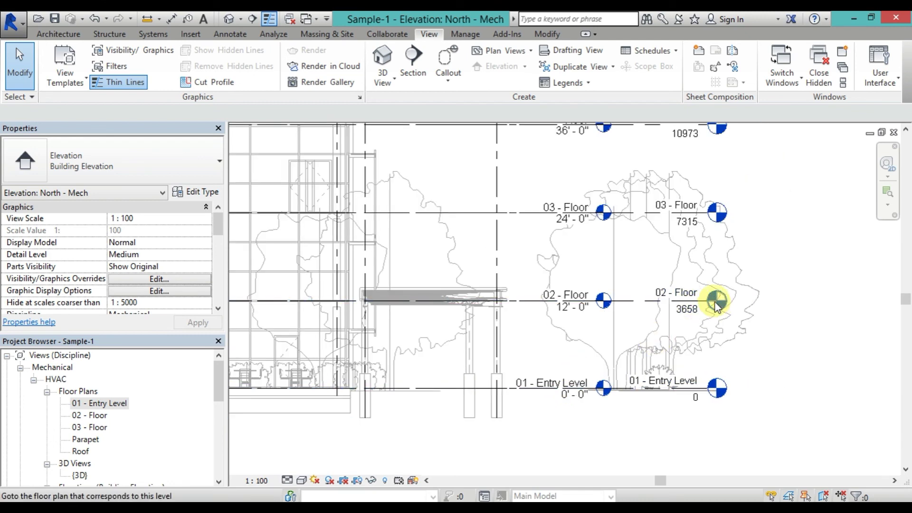
middle_drag(774, 318, 710, 287)
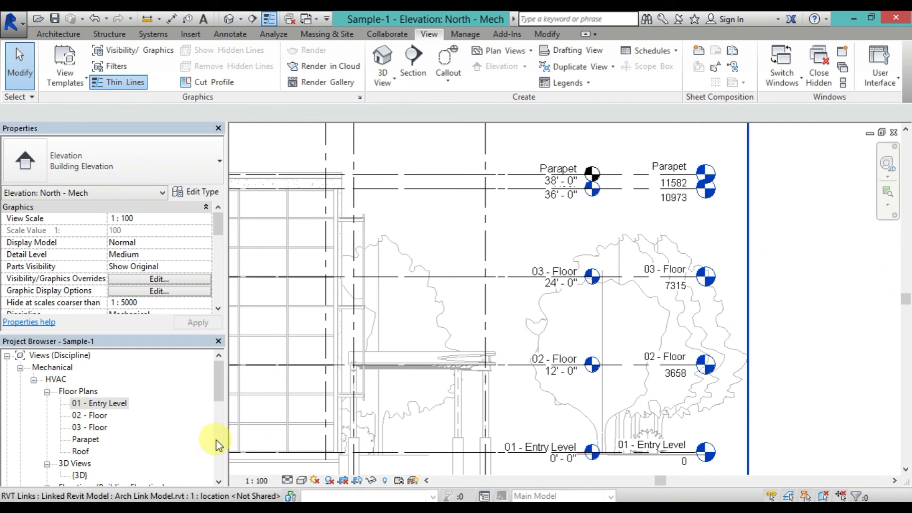
click(86, 416)
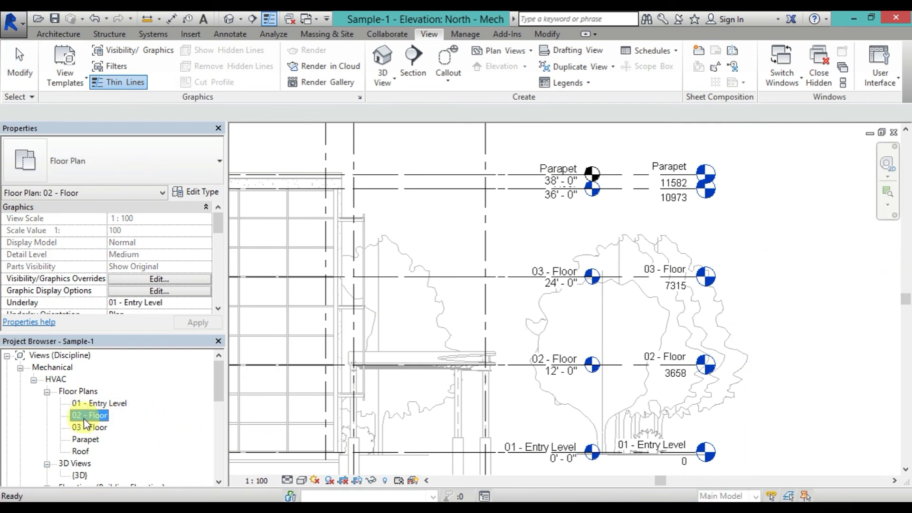
Step: Open the 02 - Floor plan, save Sample-1.rvt, and frame the linked building's rooms
double_click(86, 423)
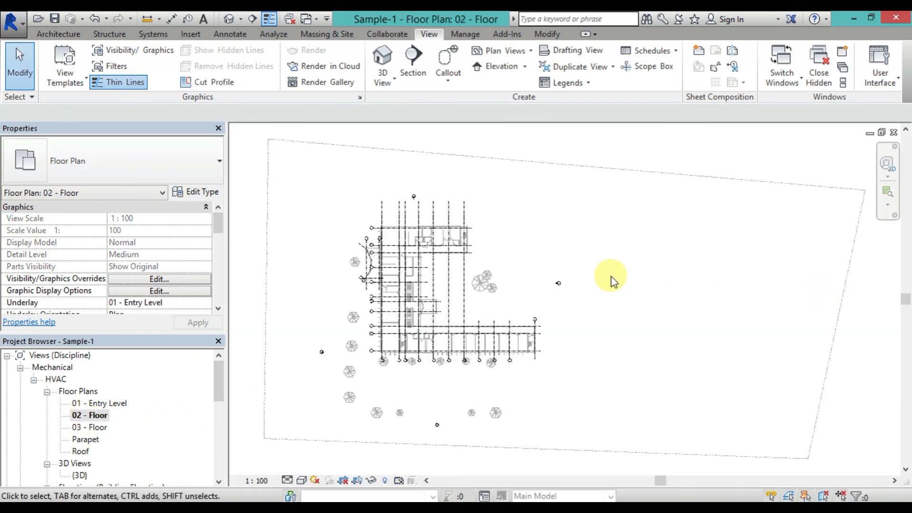
click(53, 20)
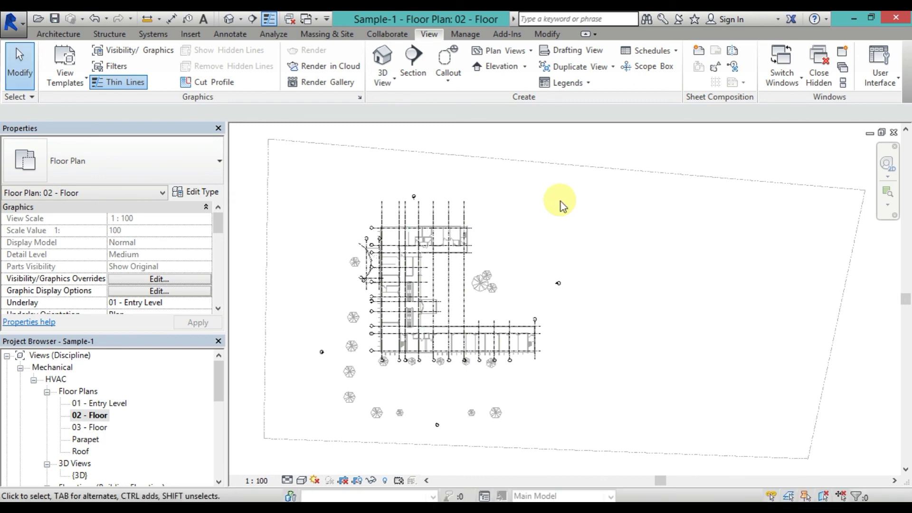
scroll(532, 212, up, 3)
scroll(442, 235, up, 2)
scroll(442, 240, up, 2)
middle_drag(442, 244, 552, 206)
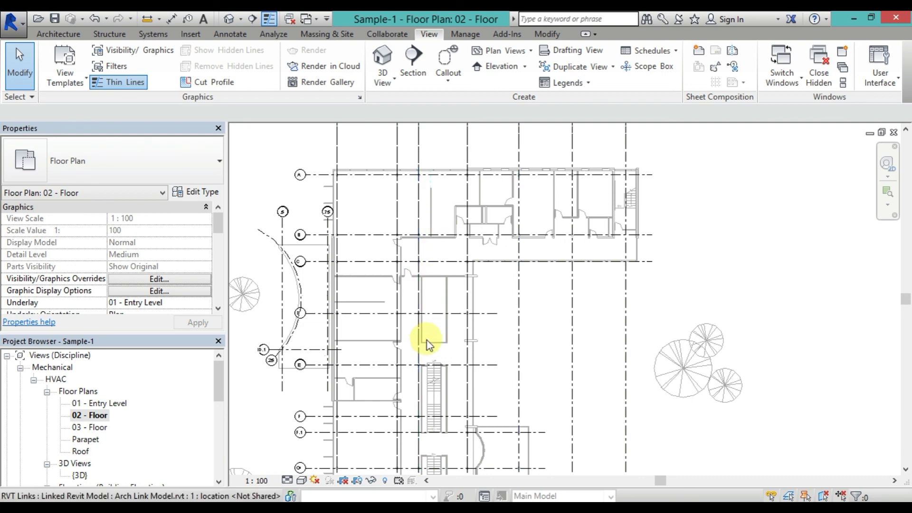